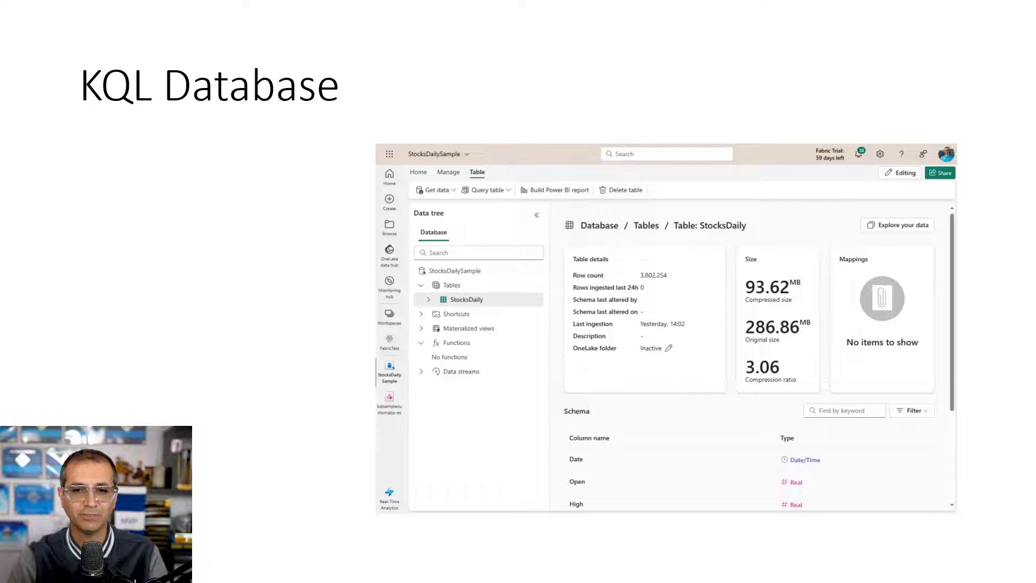
Step: Advance the slide show from the KQL Database slide to the KQL Queryset slide
{"action": "key", "text": "Right"}
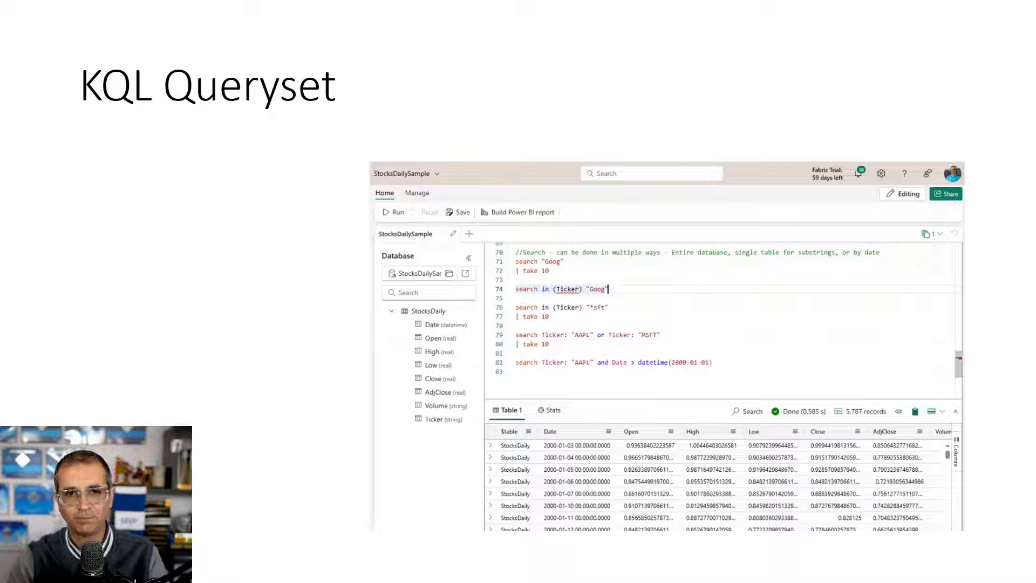
Step: Advance to the Getting Started example slide, then end the slide show
{"action": "key", "text": "Right"}
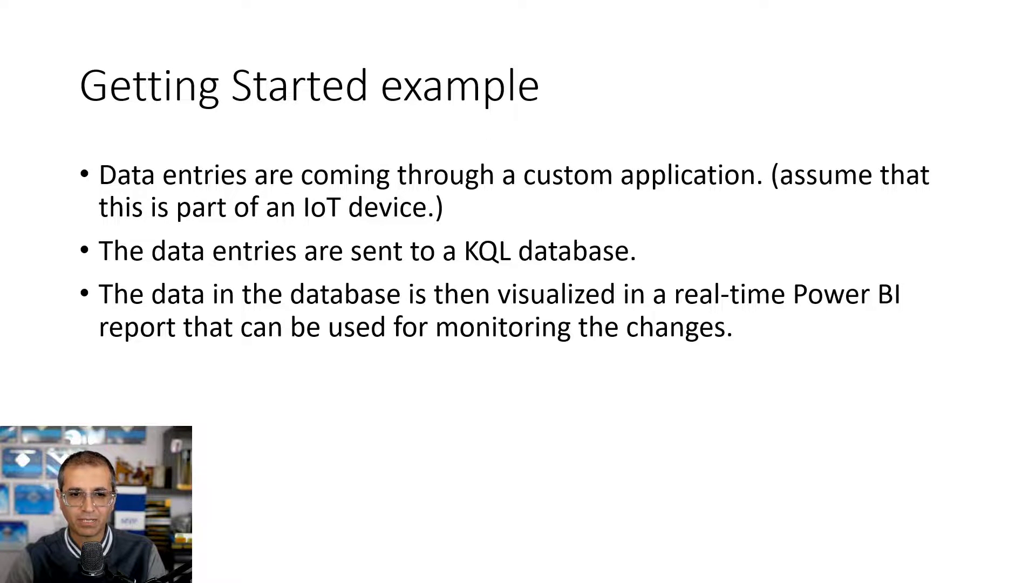
{"action": "key", "text": "Escape"}
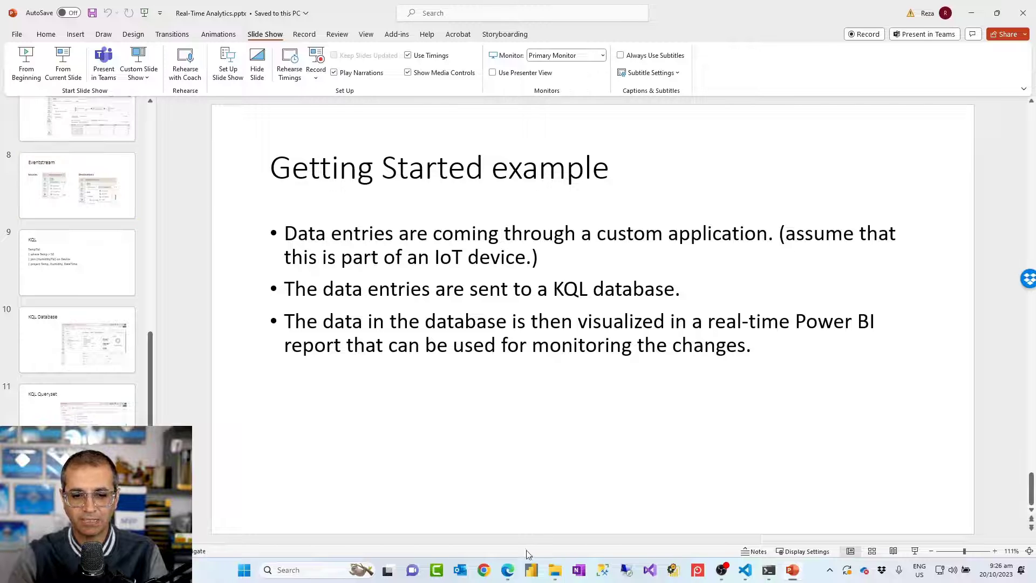
Step: Switch to the Fabric browser window and select the Real-Time Analytics experience
{"action": "left_click", "coordinate": [507, 570]}
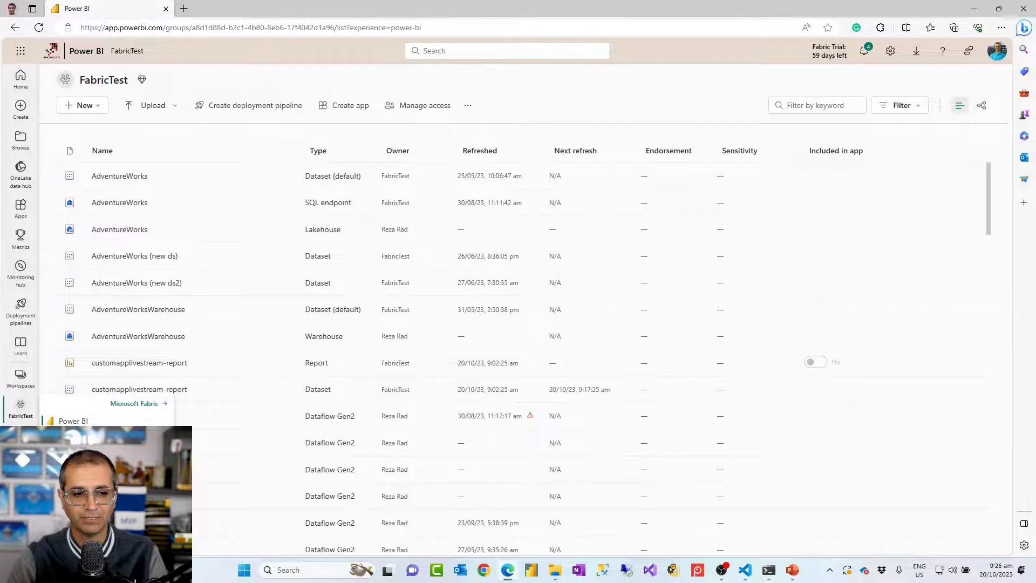
{"action": "left_click", "coordinate": [80, 537]}
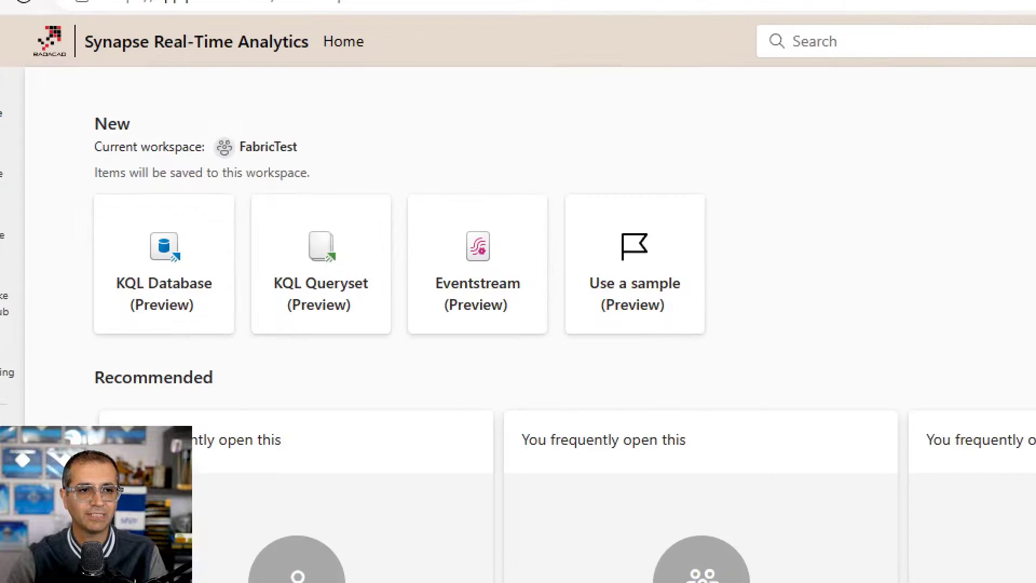
{"action": "left_click_drag", "start_coordinate": [72, 180], "coordinate": [557, 361]}
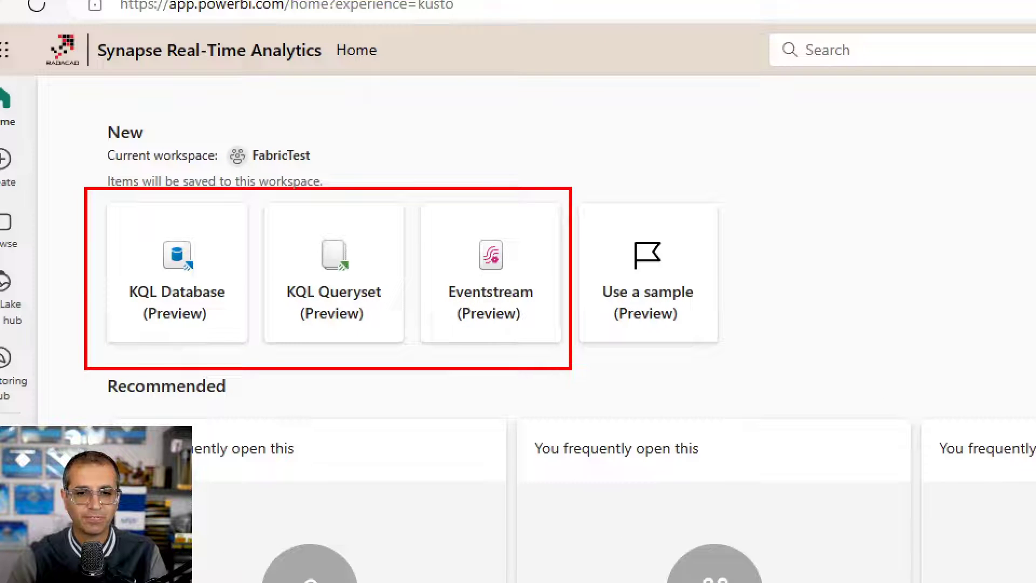
{"action": "left_click_drag", "start_coordinate": [729, 360], "coordinate": [597, 362]}
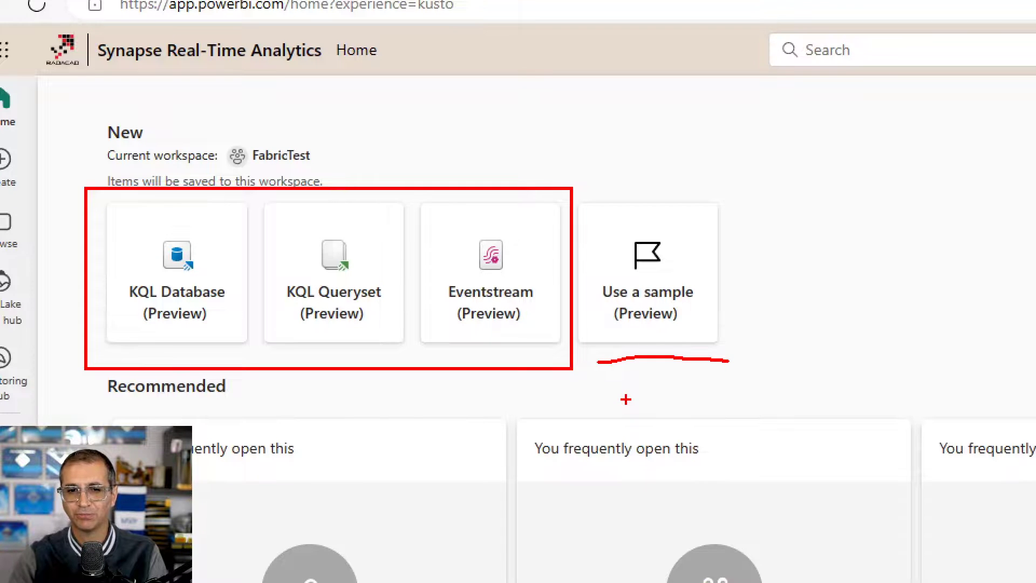
{"action": "key", "text": "Escape"}
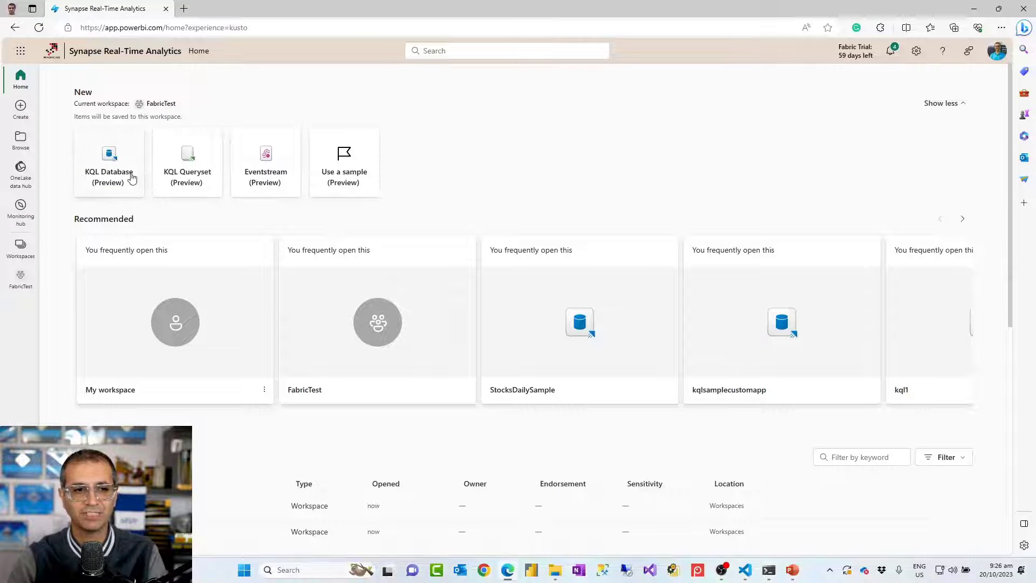
Step: Start a new KQL database, cancel it, and go to the FabricTest workspace
{"action": "left_click", "coordinate": [110, 158]}
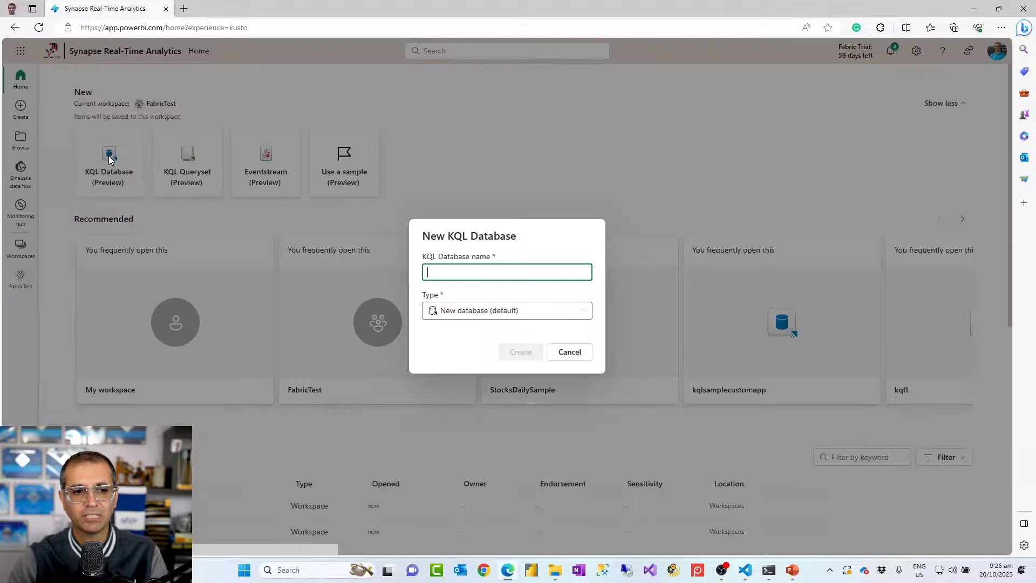
{"action": "left_click", "coordinate": [572, 354]}
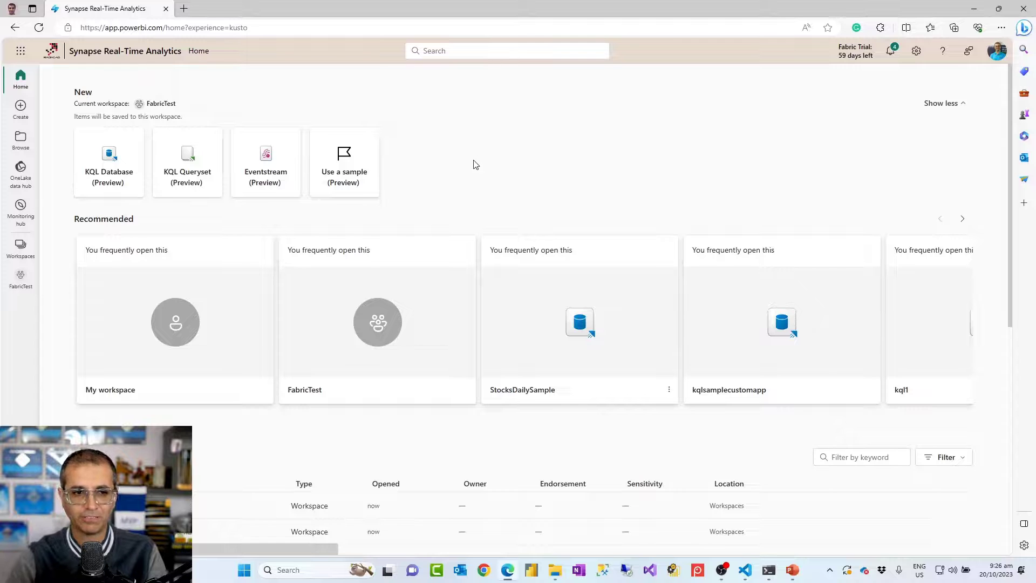
{"action": "left_click", "coordinate": [20, 281]}
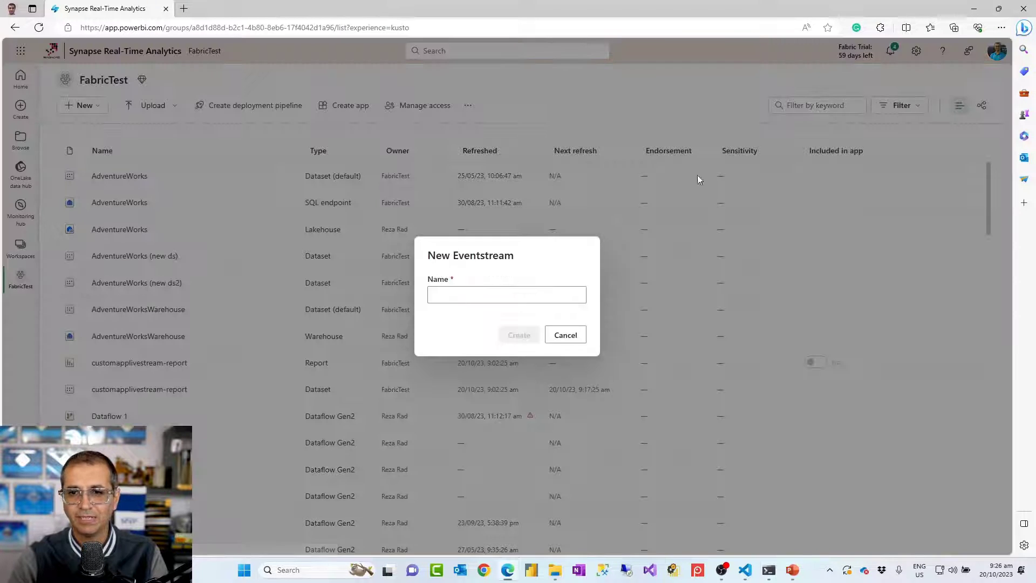
Step: Filter FabricTest items to Eventstream, open kqlsamplecustomapp-es, then return to the workspace list
{"action": "left_click", "coordinate": [566, 334]}
{"action": "left_click", "coordinate": [916, 106]}
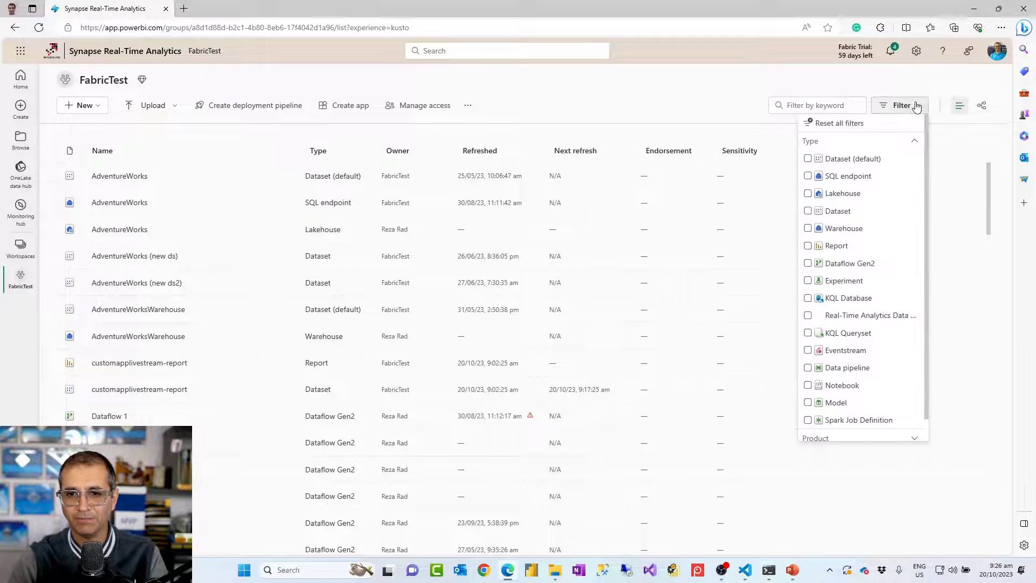
{"action": "left_click", "coordinate": [807, 350]}
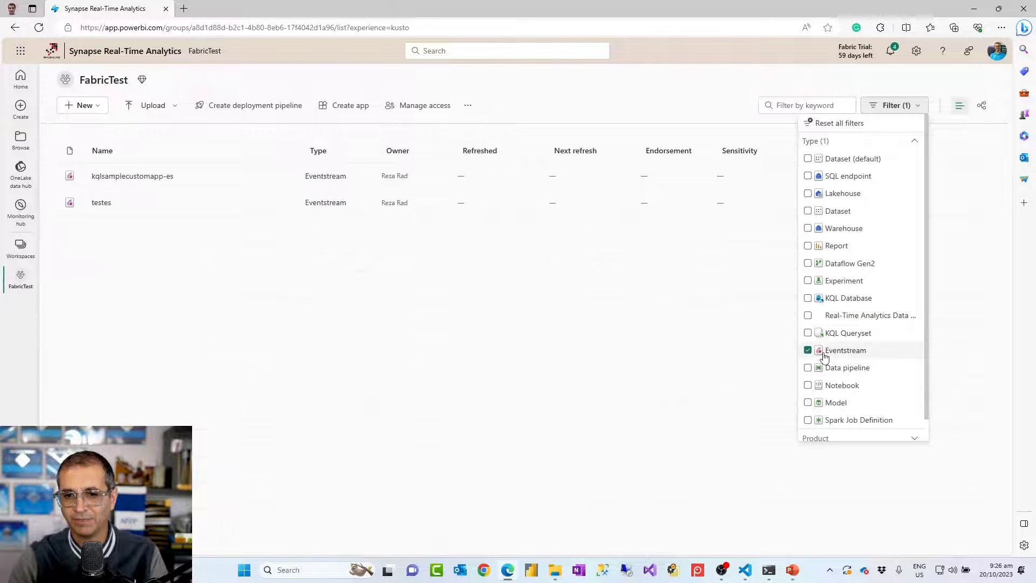
{"action": "left_click", "coordinate": [371, 325]}
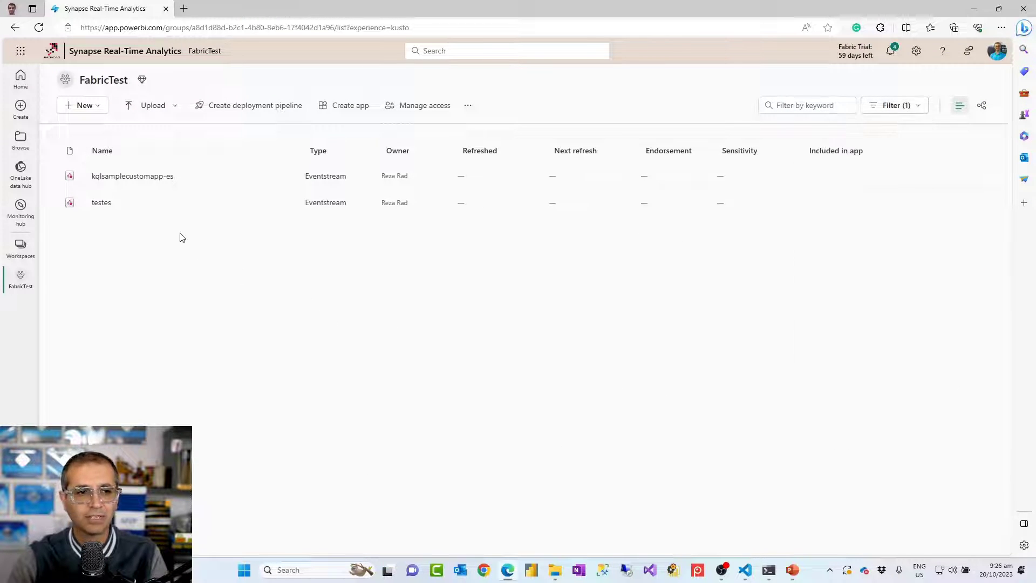
{"action": "left_click", "coordinate": [110, 178]}
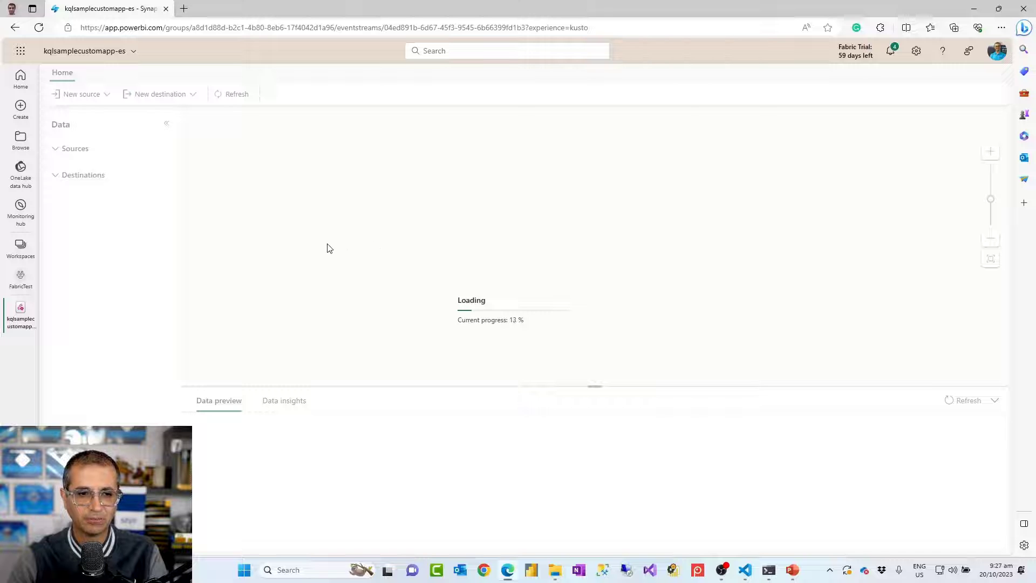
{"action": "left_click", "coordinate": [21, 279]}
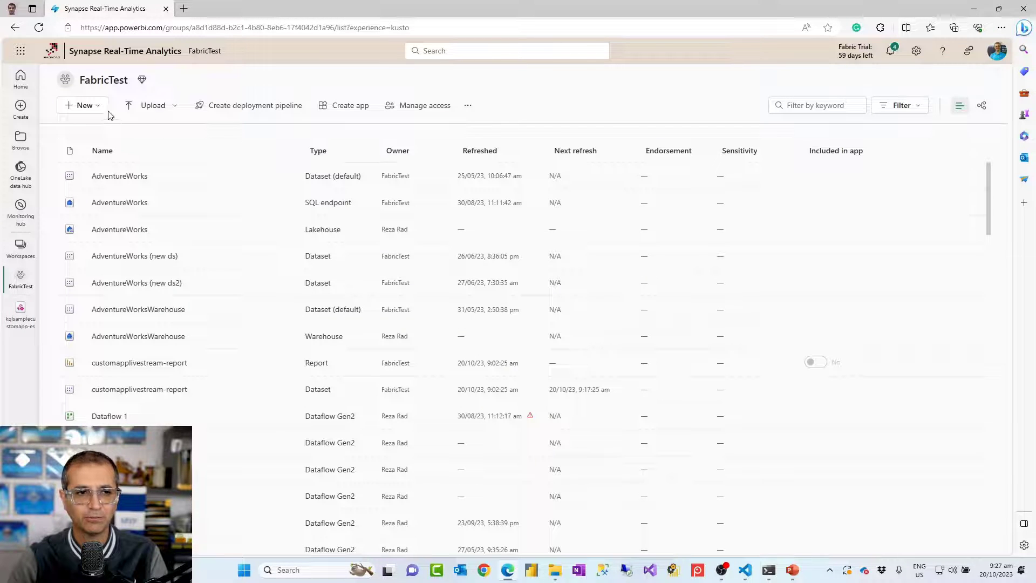
Step: Create an Eventstream (Preview) item named testes2 from the New menu
{"action": "left_click", "coordinate": [88, 105]}
{"action": "left_click", "coordinate": [107, 165]}
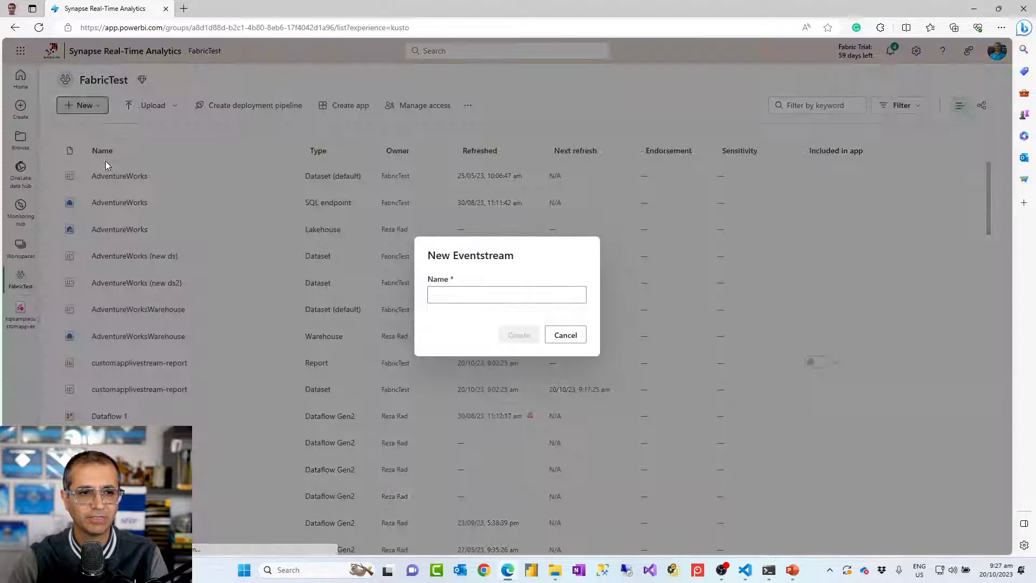
{"action": "left_click", "coordinate": [470, 296]}
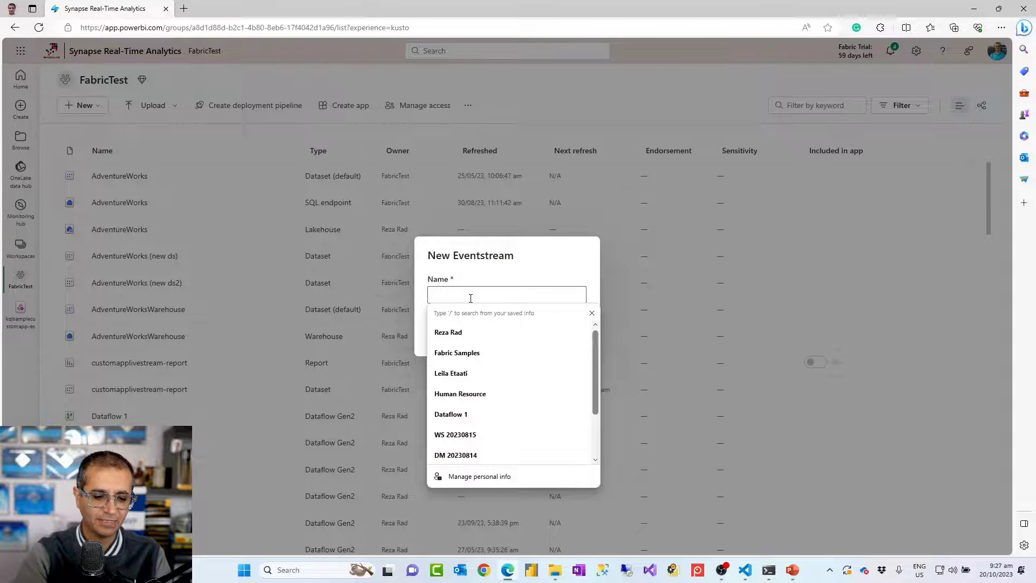
{"action": "type", "text": "testeve"}
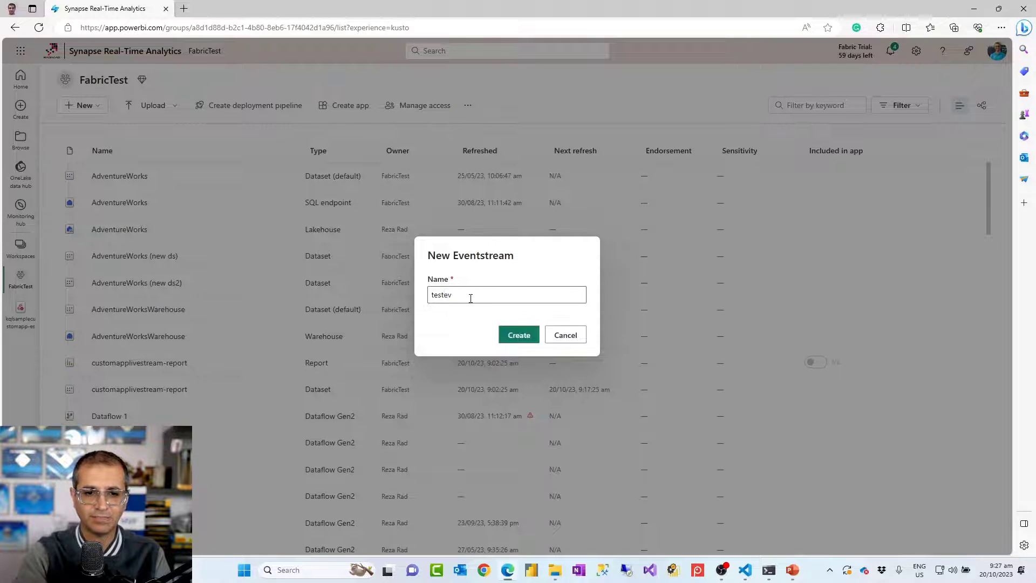
{"action": "type", "text": "s2"}
{"action": "left_click", "coordinate": [514, 330]}
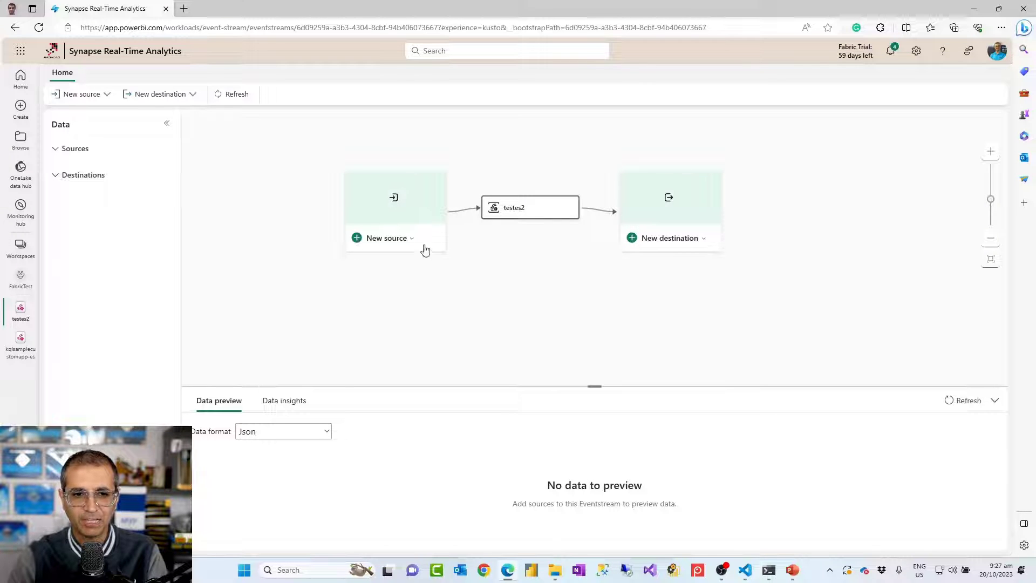
Step: Pick Custom App as the new source, name it customappsample, and add it
{"action": "left_click", "coordinate": [412, 240]}
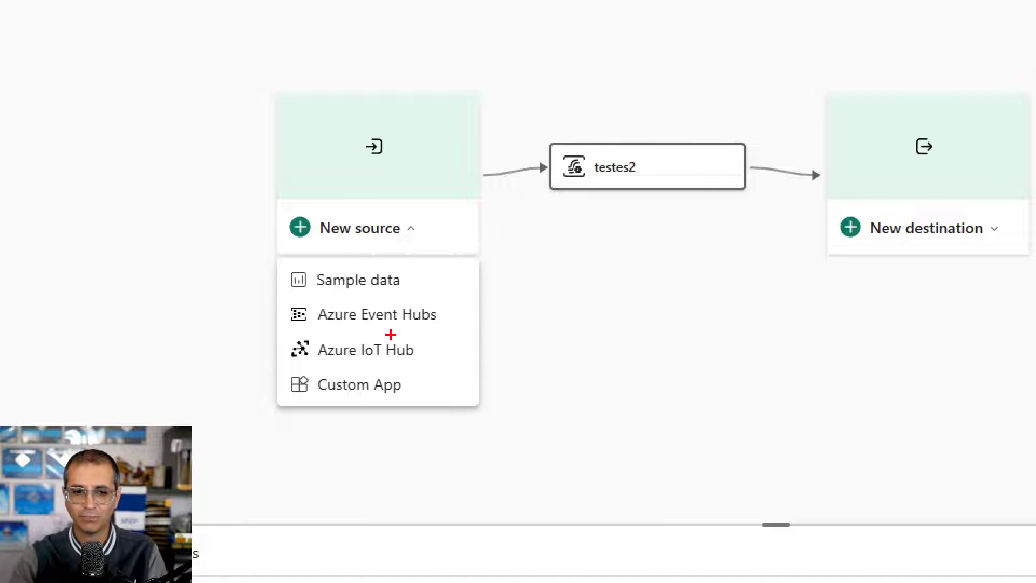
{"action": "left_click_drag", "start_coordinate": [286, 372], "coordinate": [408, 412]}
{"action": "key", "text": "Escape"}
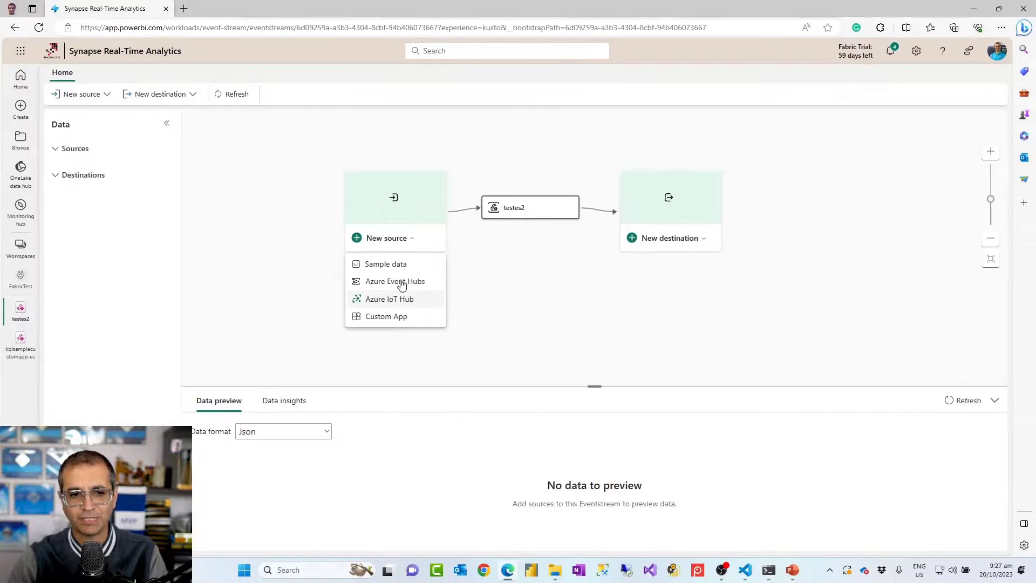
{"action": "left_click", "coordinate": [386, 316]}
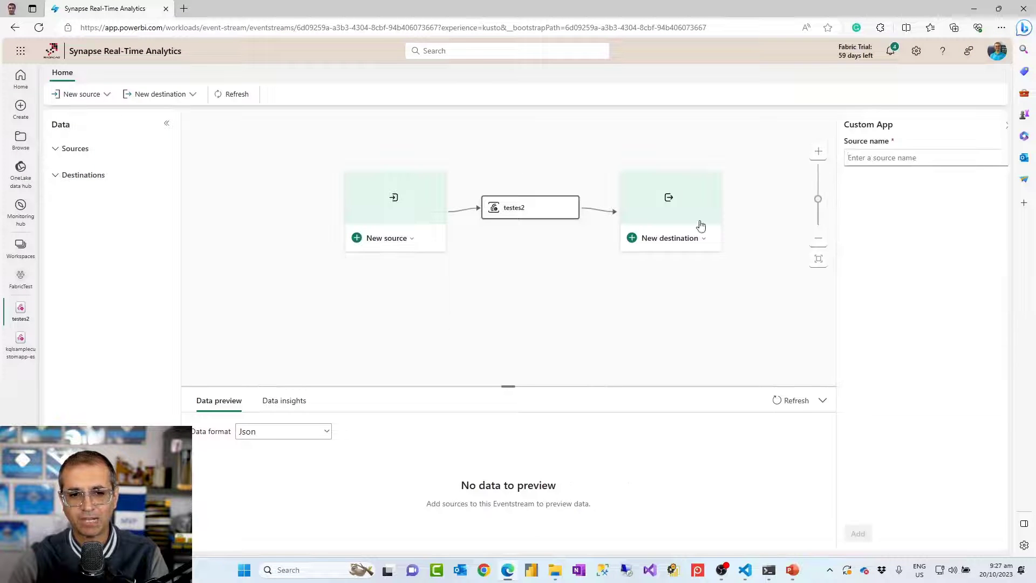
{"action": "left_click", "coordinate": [872, 157]}
{"action": "type", "text": "customappsample"}
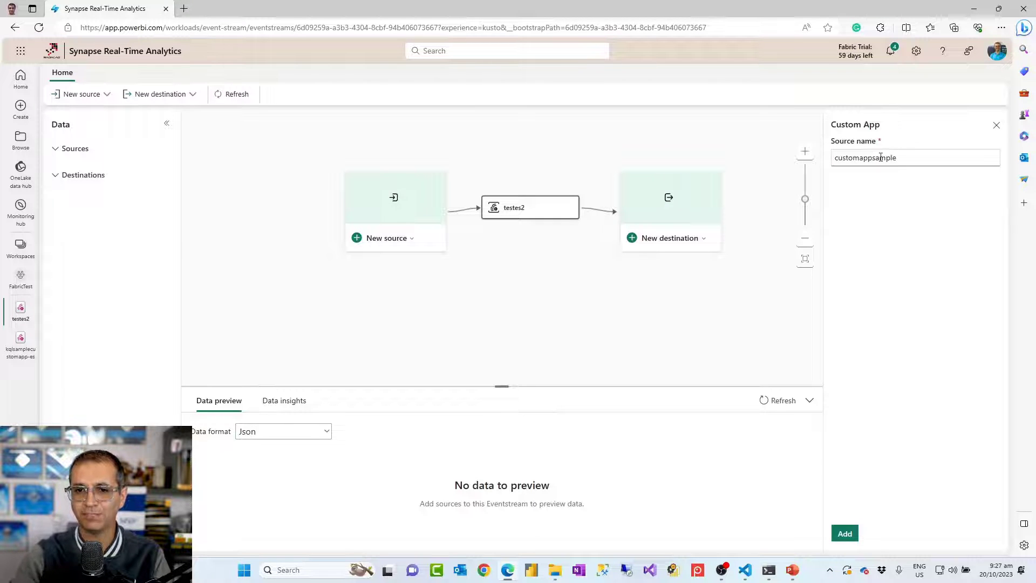
{"action": "left_click", "coordinate": [845, 533]}
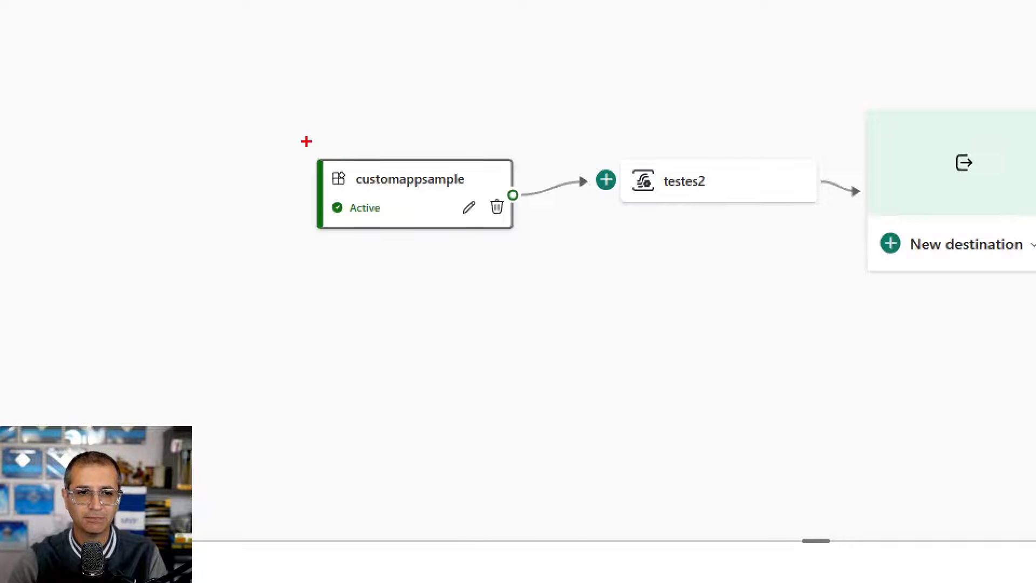
Step: View the source's Keys and briefly reveal the primary-key connection string
{"action": "mouse_move", "coordinate": [306, 142]}
{"action": "left_mouse_down"}
{"action": "mouse_move", "coordinate": [541, 270]}
{"action": "mouse_move", "coordinate": [529, 268]}
{"action": "left_mouse_up"}
{"action": "key", "text": "Escape"}
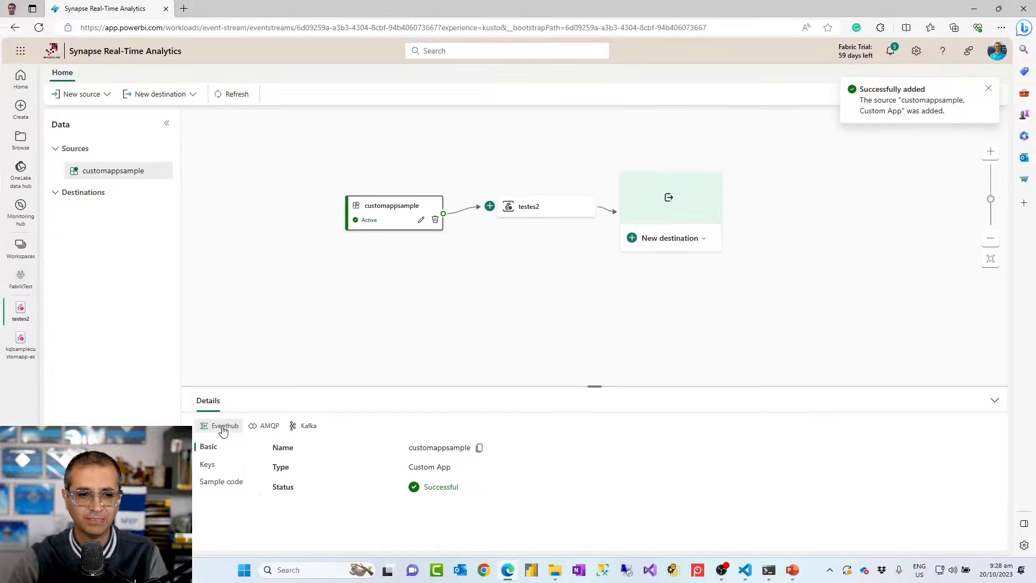
{"action": "left_click", "coordinate": [208, 468]}
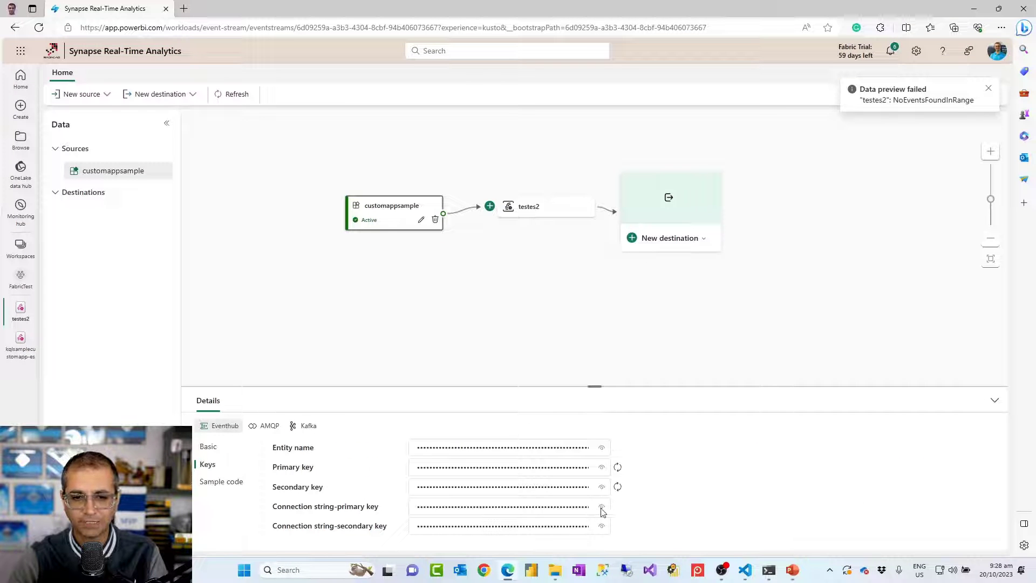
{"action": "left_click", "coordinate": [601, 508]}
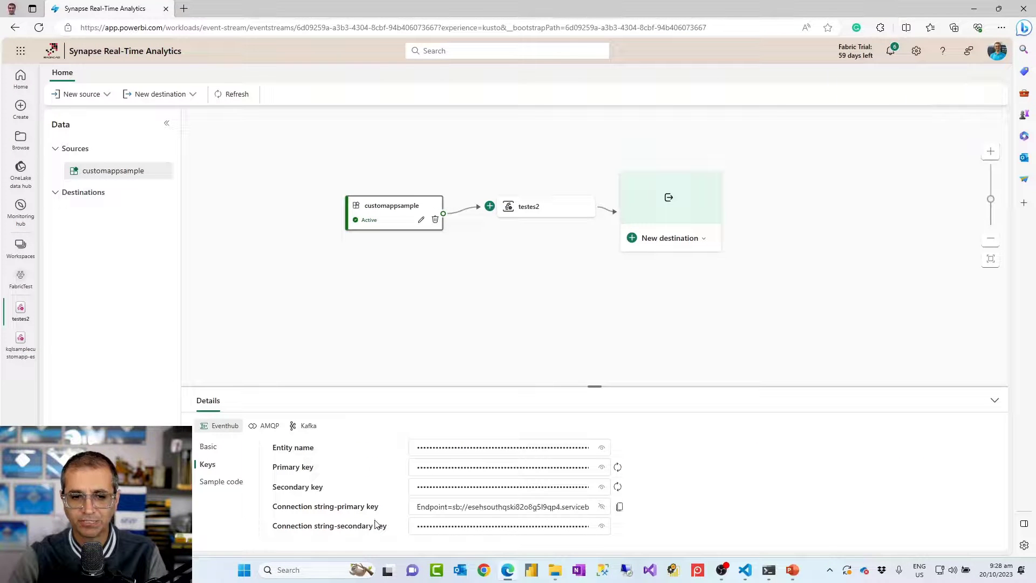
{"action": "left_click", "coordinate": [602, 508]}
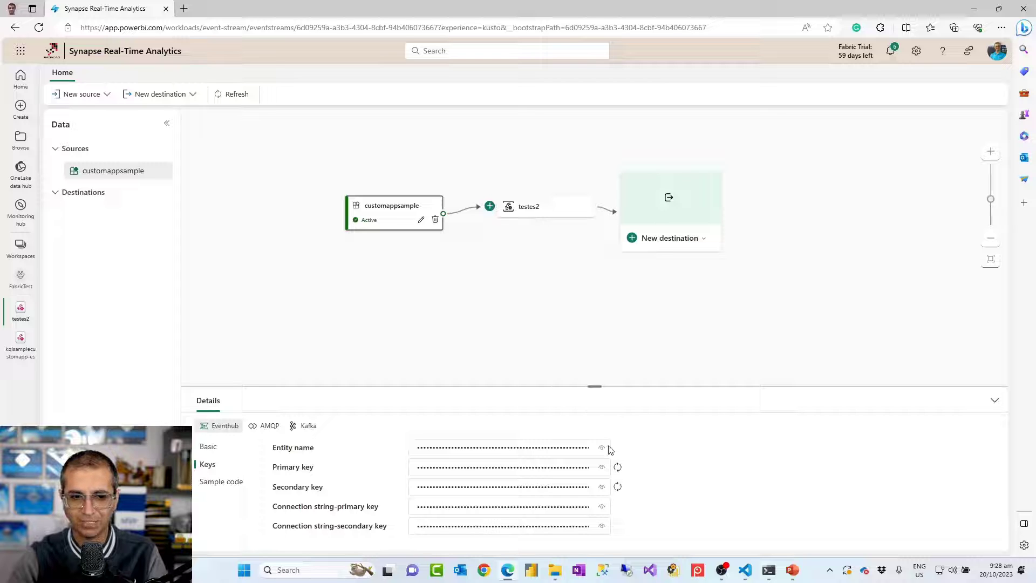
Step: Show the source's sample code, switching from AMQP to the Kafka version
{"action": "left_click", "coordinate": [225, 487]}
{"action": "scroll", "coordinate": [450, 503], "scroll_direction": "down", "scroll_amount": 5}
{"action": "scroll", "coordinate": [450, 504], "scroll_direction": "down", "scroll_amount": 10}
{"action": "scroll", "coordinate": [446, 503], "scroll_direction": "up", "scroll_amount": 15}
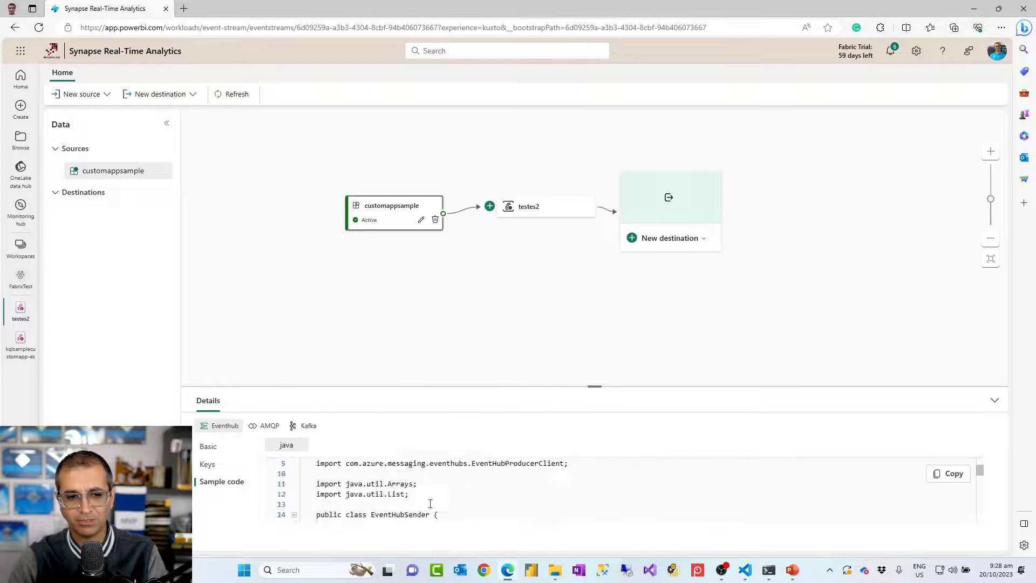
{"action": "left_click", "coordinate": [268, 427]}
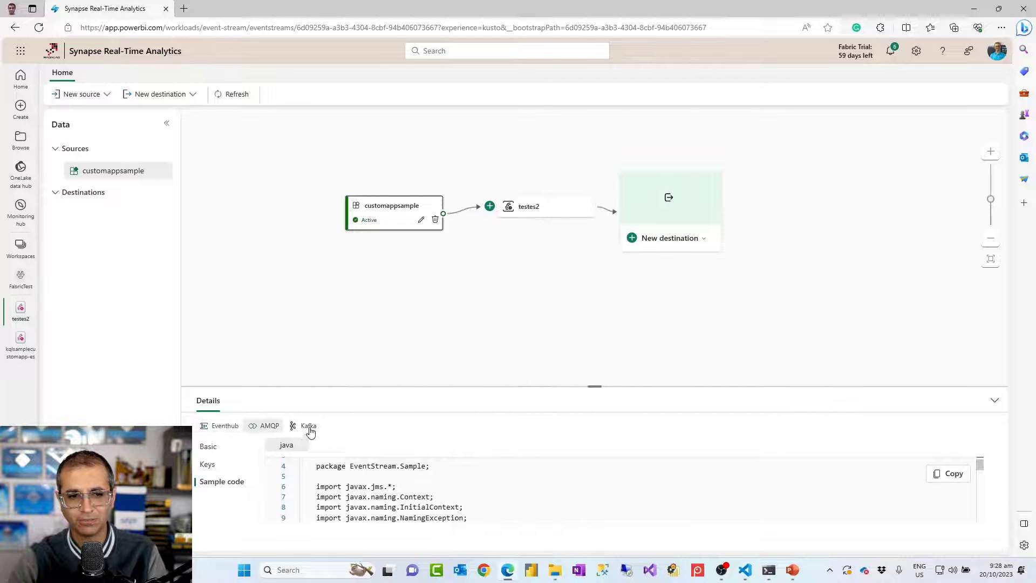
{"action": "left_click", "coordinate": [311, 428]}
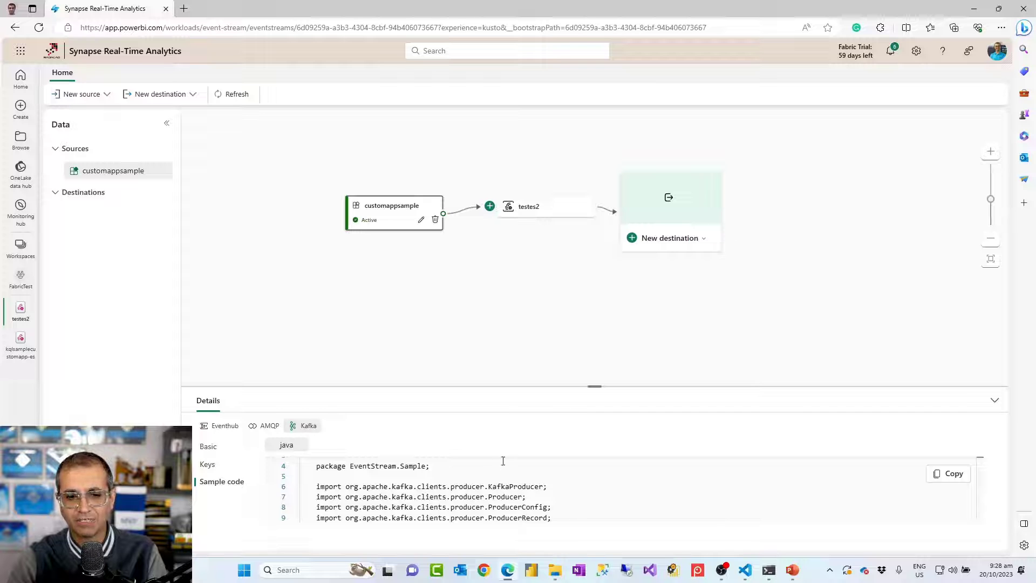
Step: Review customapplivestream.js in VS Code, noting the event-hubs package import on line 1
{"action": "mouse_move", "coordinate": [748, 575]}
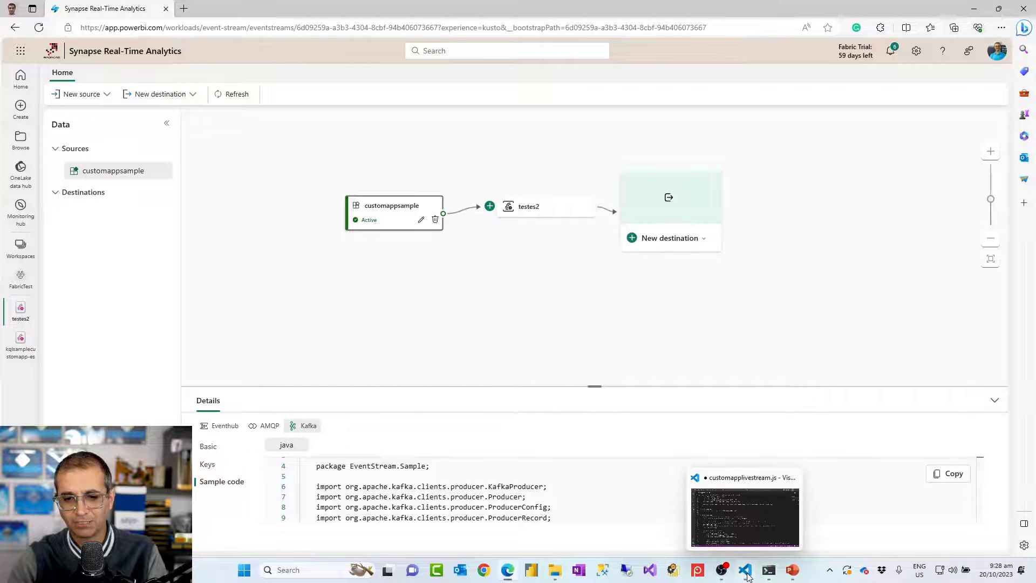
{"action": "left_click", "coordinate": [744, 507]}
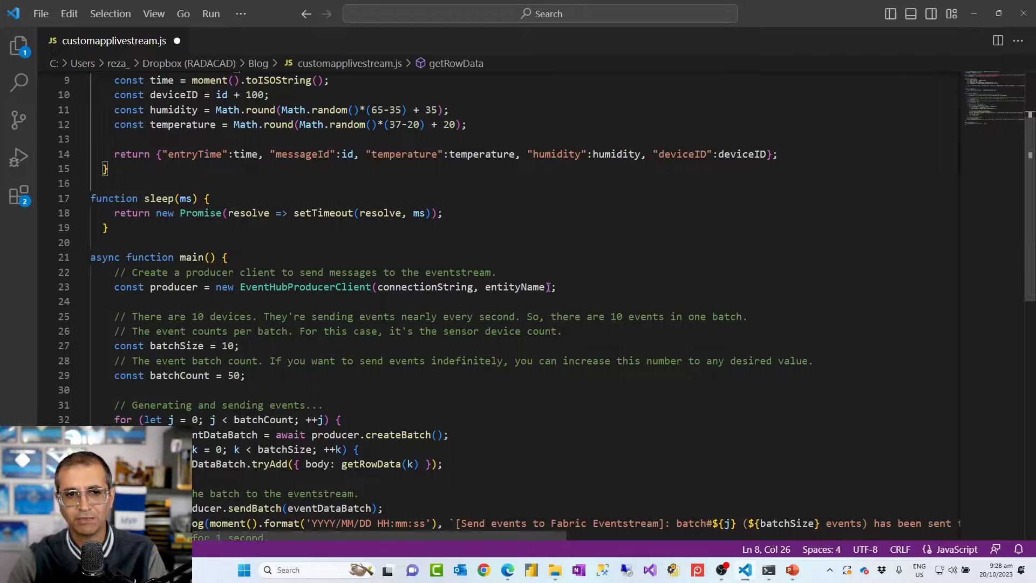
{"action": "scroll", "coordinate": [523, 242], "scroll_direction": "up", "scroll_amount": 3}
{"action": "scroll", "coordinate": [312, 142], "scroll_direction": "down", "scroll_amount": 10}
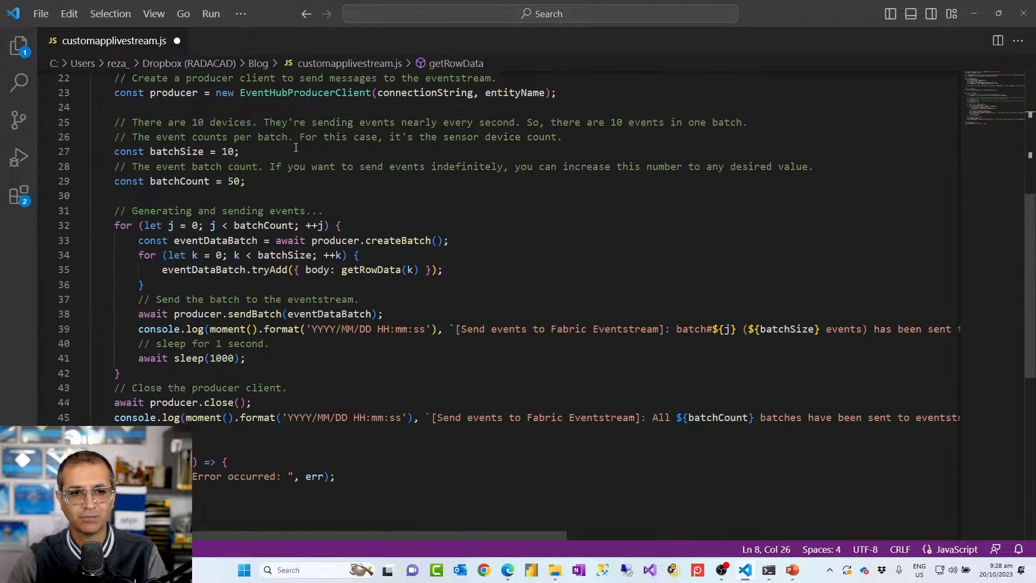
{"action": "scroll", "coordinate": [335, 221], "scroll_direction": "up", "scroll_amount": 10}
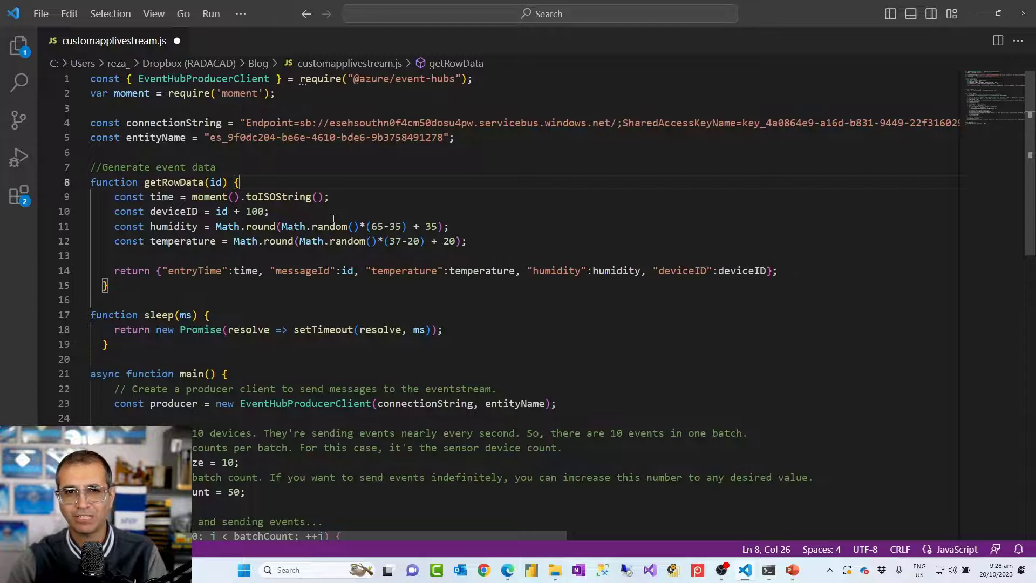
{"action": "left_click", "coordinate": [486, 81]}
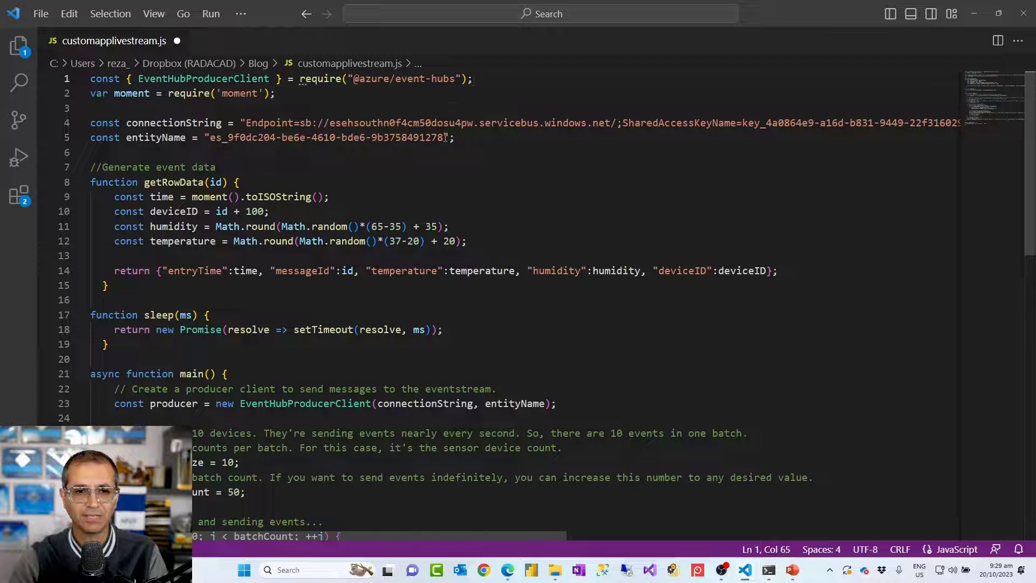
{"action": "scroll", "coordinate": [419, 179], "scroll_direction": "down", "scroll_amount": 1}
{"action": "scroll", "coordinate": [287, 159], "scroll_direction": "up", "scroll_amount": 1}
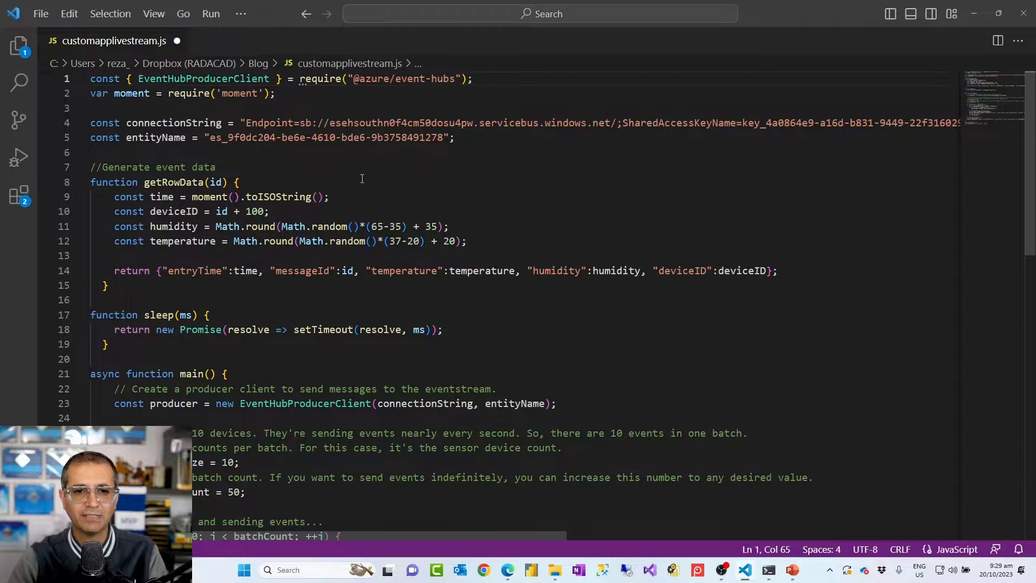
{"action": "scroll", "coordinate": [362, 179], "scroll_direction": "down", "scroll_amount": 4}
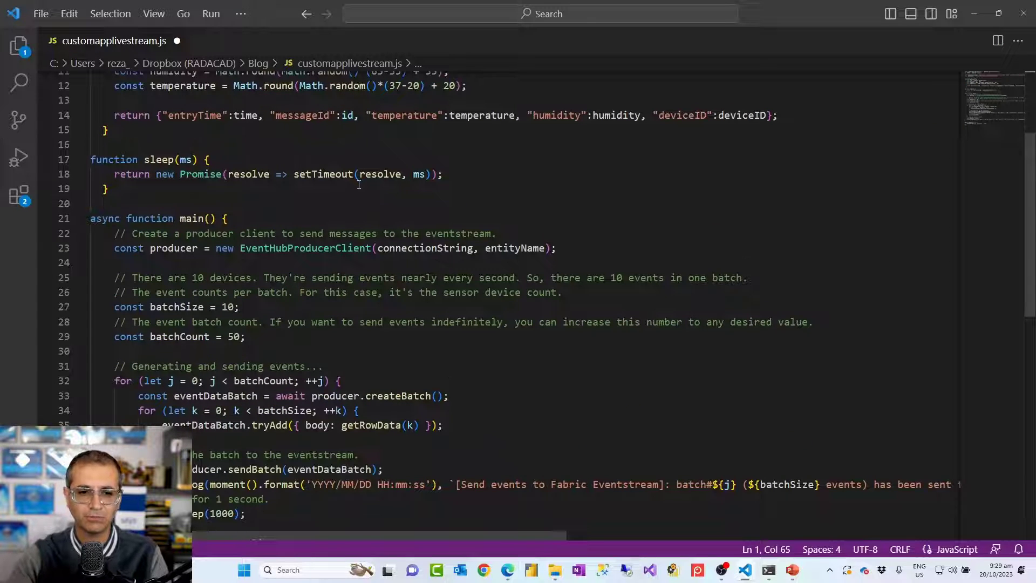
{"action": "scroll", "coordinate": [358, 185], "scroll_direction": "down", "scroll_amount": 5}
{"action": "scroll", "coordinate": [290, 275], "scroll_direction": "up", "scroll_amount": 6}
{"action": "scroll", "coordinate": [289, 275], "scroll_direction": "down", "scroll_amount": 4}
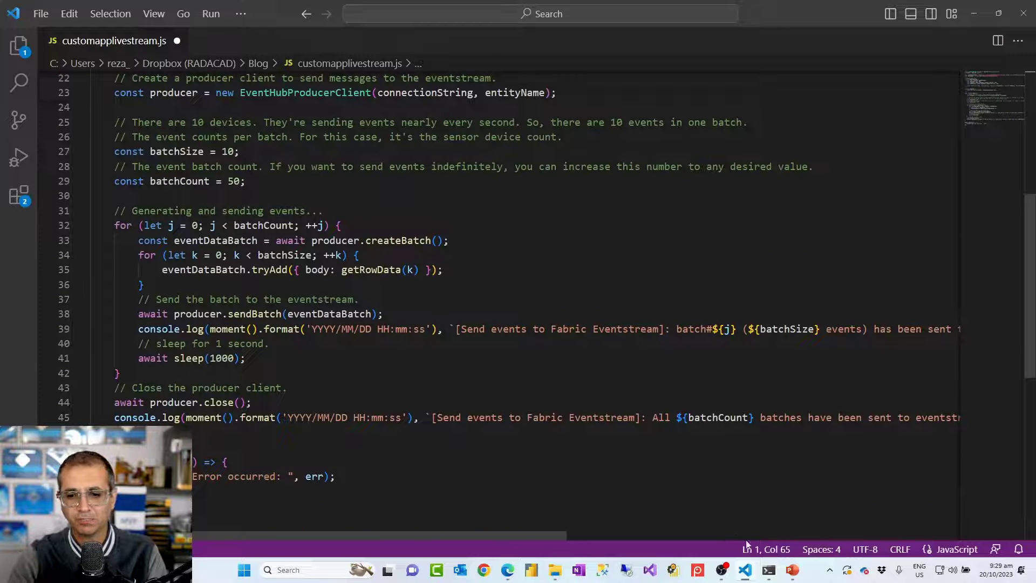
{"action": "left_click", "coordinate": [768, 570]}
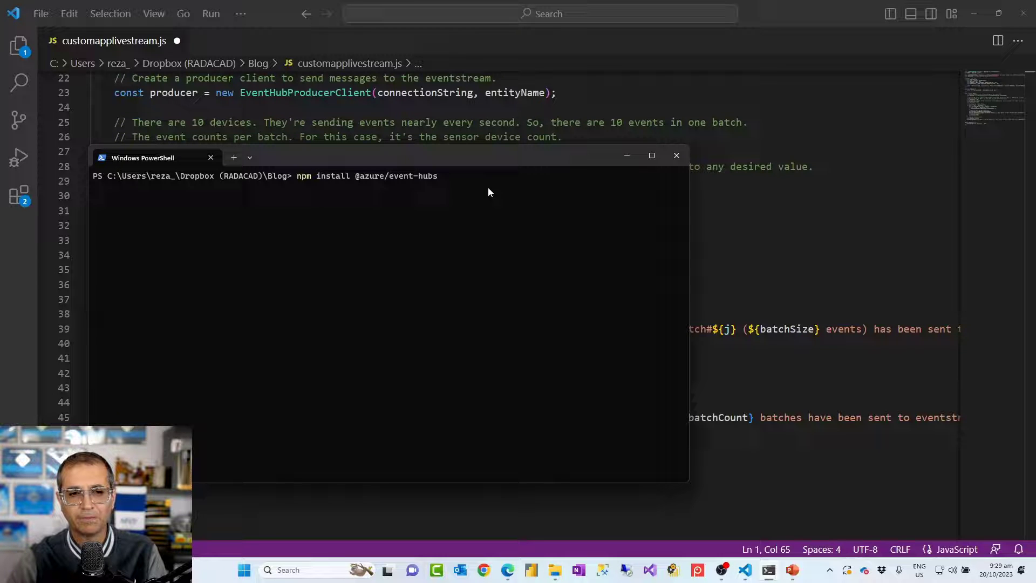
Step: Run 'node CustomAppLiveStream.js' from PowerShell history to start sending sensor event batches
{"action": "key", "text": "Up"}
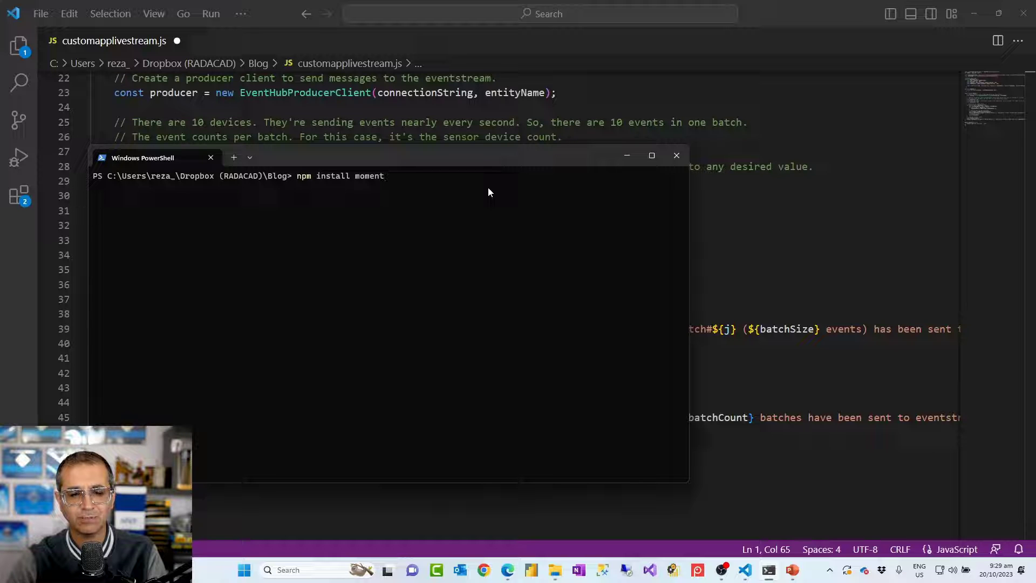
{"action": "key", "text": "Up"}
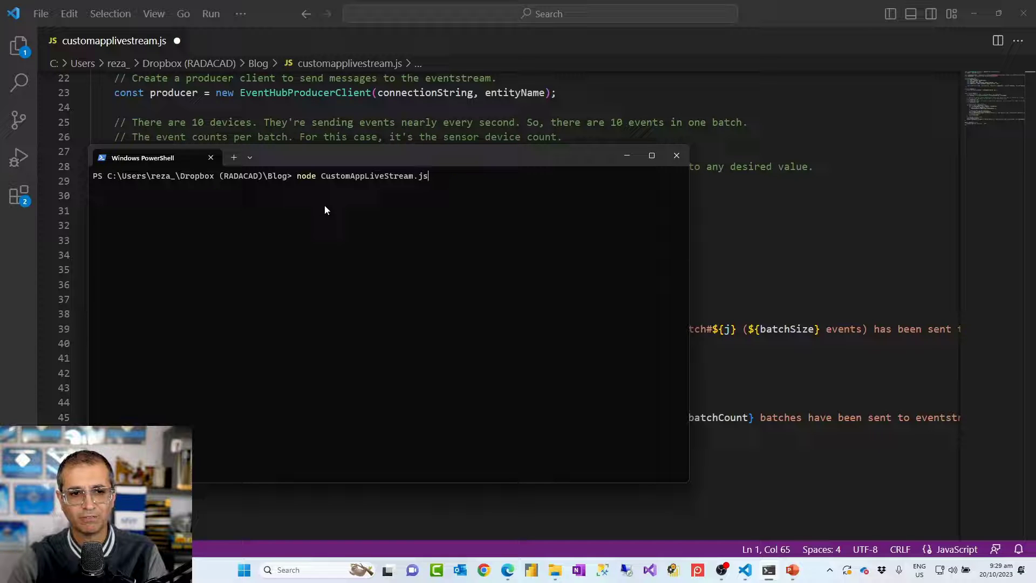
{"action": "key", "text": "Return"}
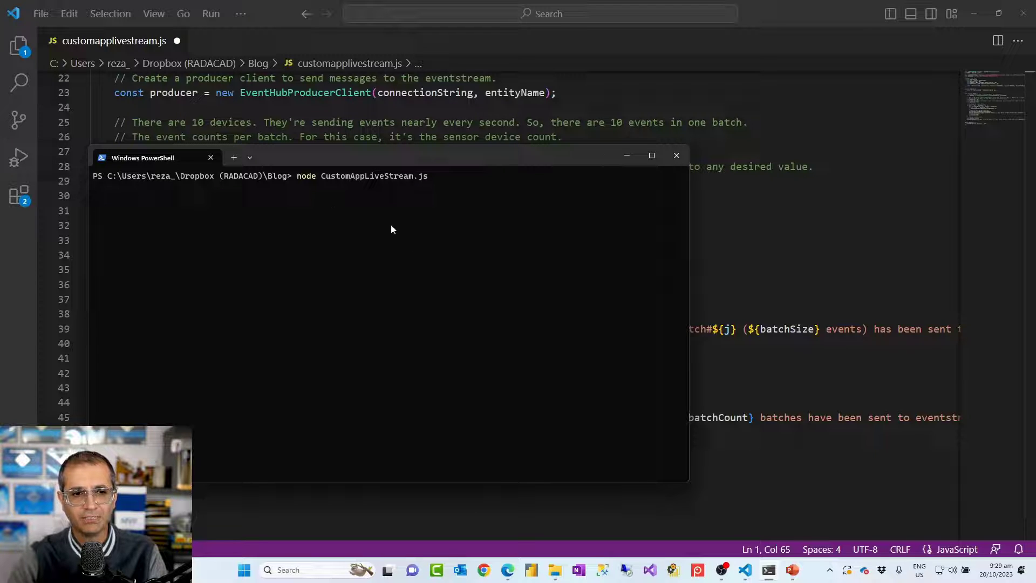
{"action": "left_click_drag", "start_coordinate": [358, 157], "coordinate": [438, 270]}
{"action": "scroll", "coordinate": [393, 209], "scroll_direction": "up", "scroll_amount": 5}
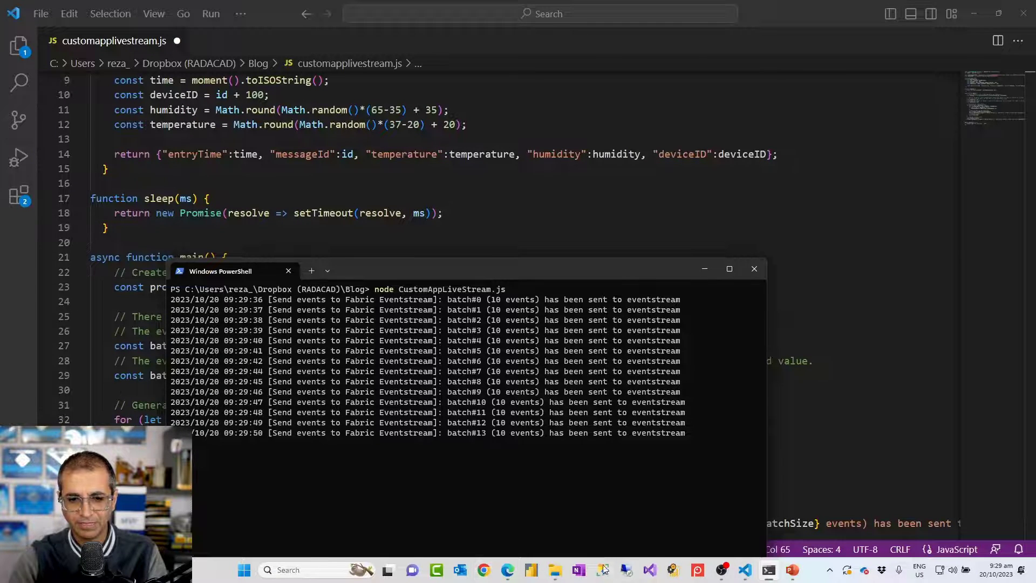
{"action": "left_click", "coordinate": [509, 570]}
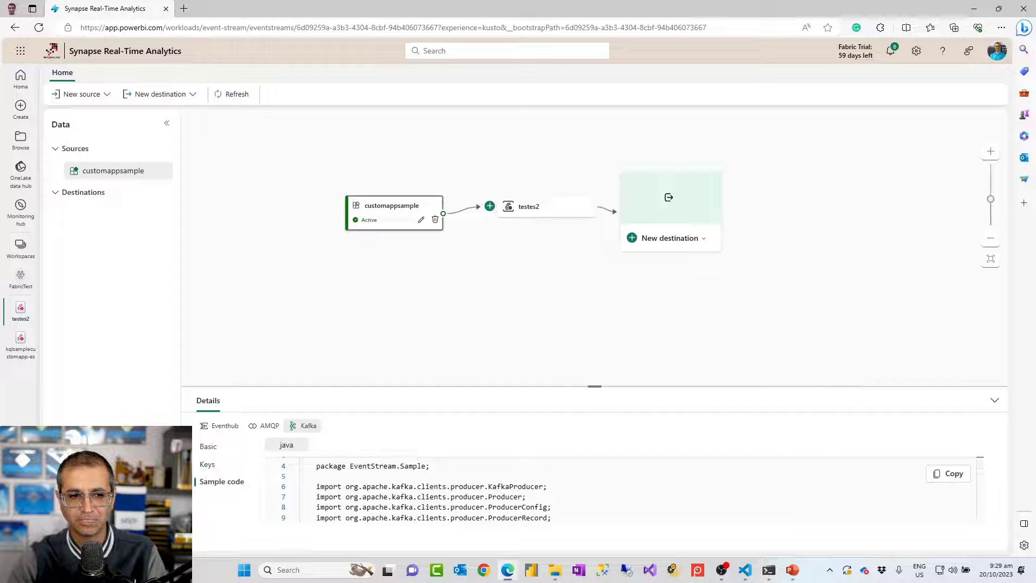
Step: Open kqlsamplecustomapp-es from the left navigation bar
{"action": "left_click", "coordinate": [20, 345]}
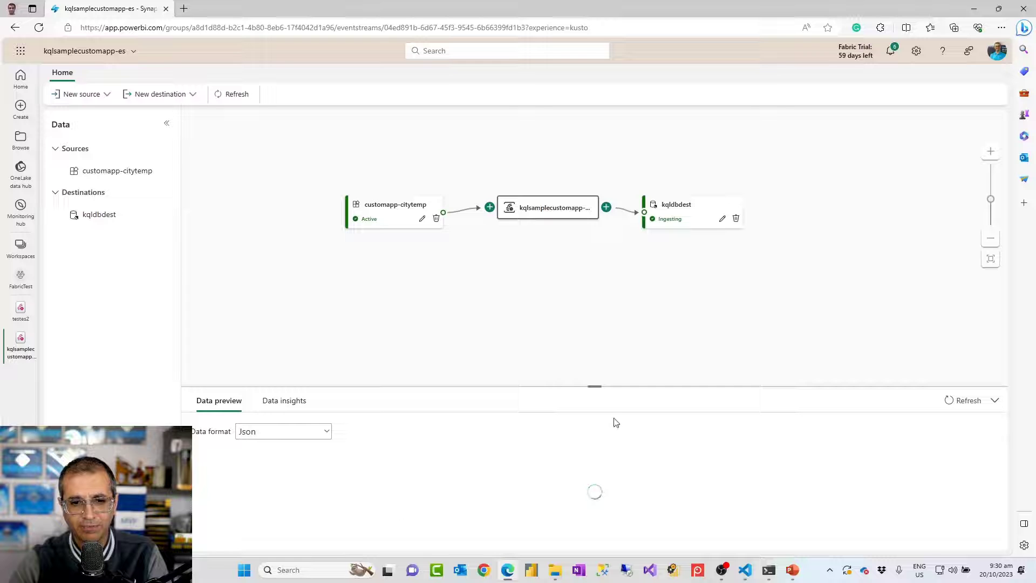
Step: Enlarge the data preview, zoom into the eventstream diagram and show the message-count insights chart
{"action": "left_click_drag", "start_coordinate": [594, 387], "coordinate": [593, 336]}
{"action": "left_click", "coordinate": [990, 152]}
{"action": "left_click", "coordinate": [990, 152]}
{"action": "left_click", "coordinate": [990, 152]}
{"action": "left_click", "coordinate": [991, 152]}
{"action": "left_click_drag", "start_coordinate": [639, 257], "coordinate": [584, 268]}
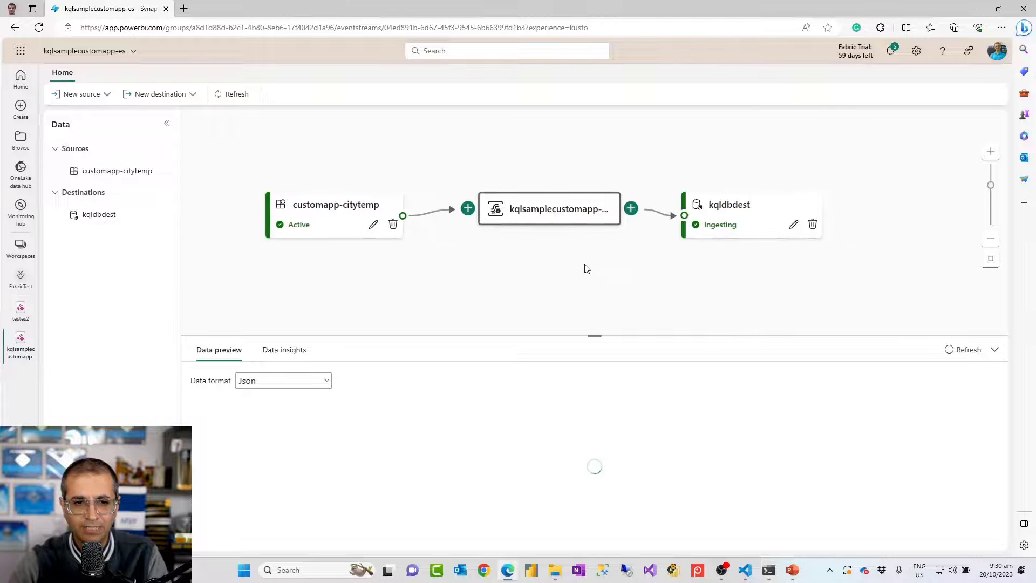
{"action": "left_click", "coordinate": [285, 355]}
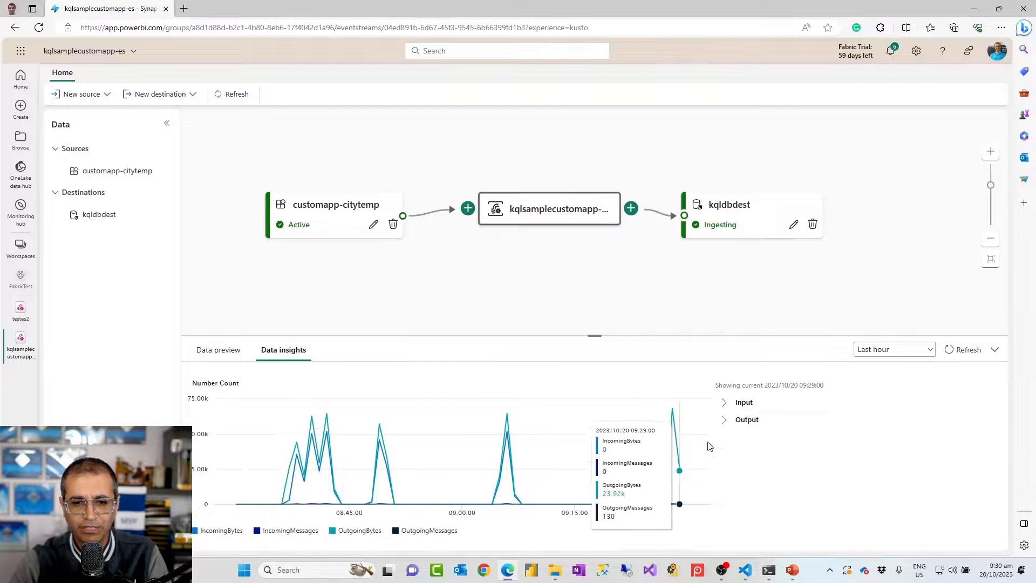
Step: Review the available destination types, then view and close the kqldbdest destination details
{"action": "left_click", "coordinate": [631, 209]}
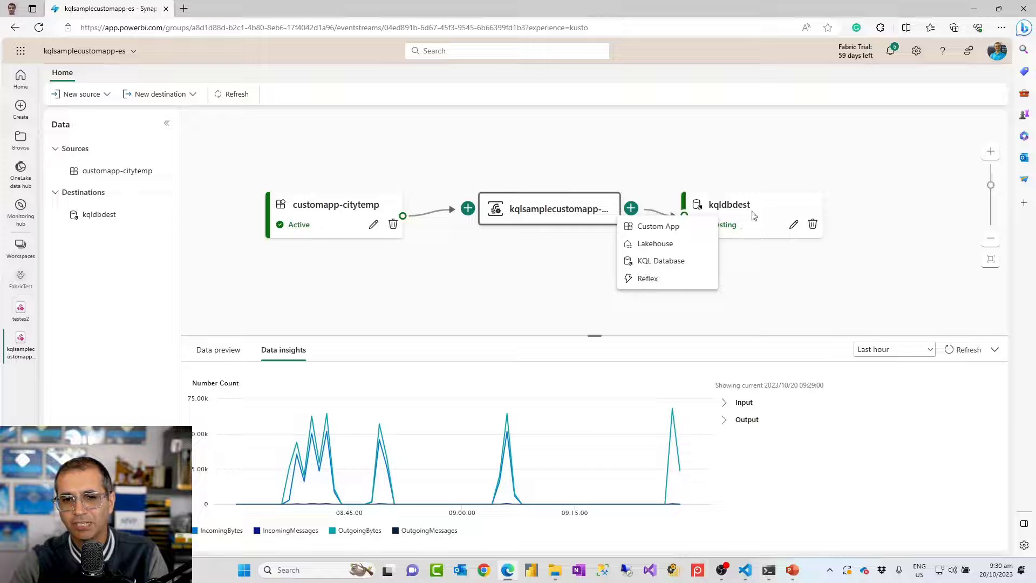
{"action": "left_click", "coordinate": [793, 226]}
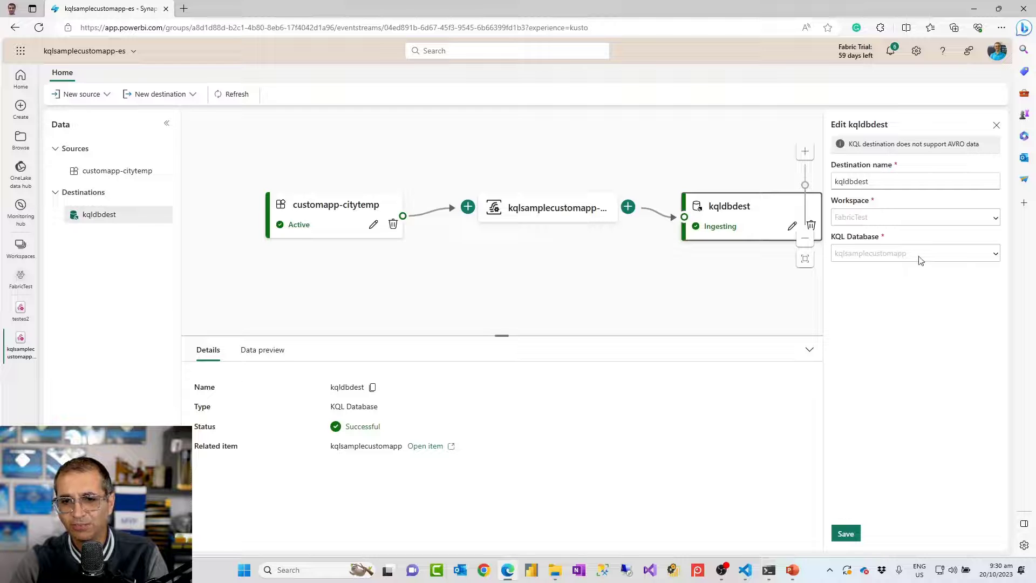
{"action": "left_click", "coordinate": [996, 126]}
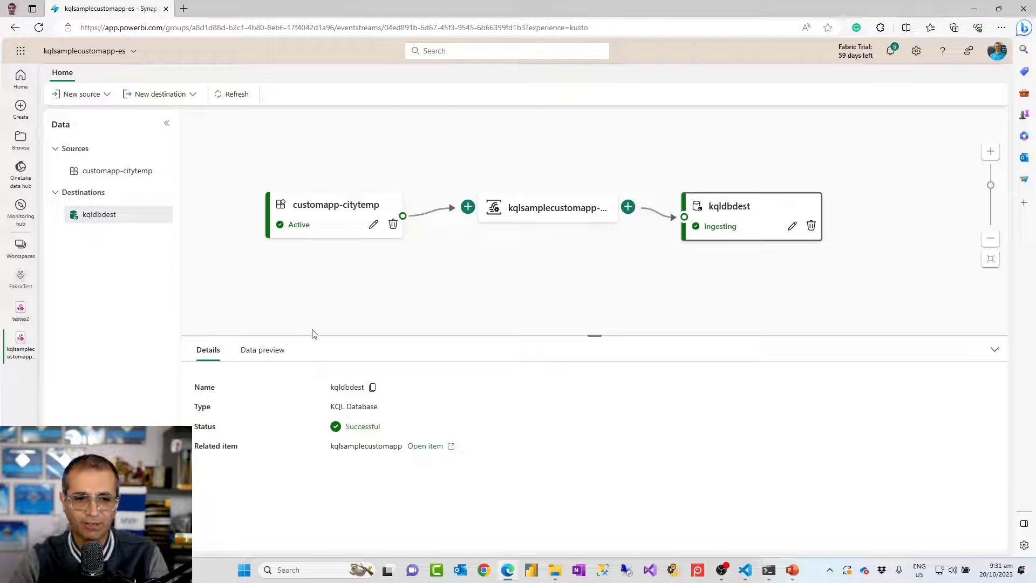
Step: Preview the sensor events flowing through the eventstream and landing in kqldbdest
{"action": "left_click", "coordinate": [547, 226]}
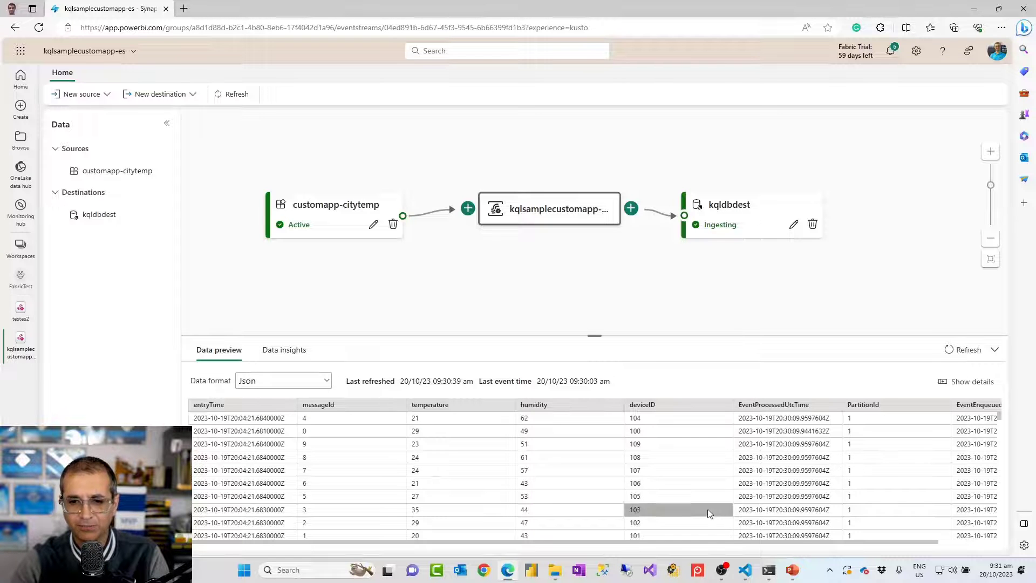
{"action": "scroll", "coordinate": [672, 541], "scroll_direction": "right", "scroll_amount": 3}
{"action": "scroll", "coordinate": [672, 539], "scroll_direction": "left", "scroll_amount": 3}
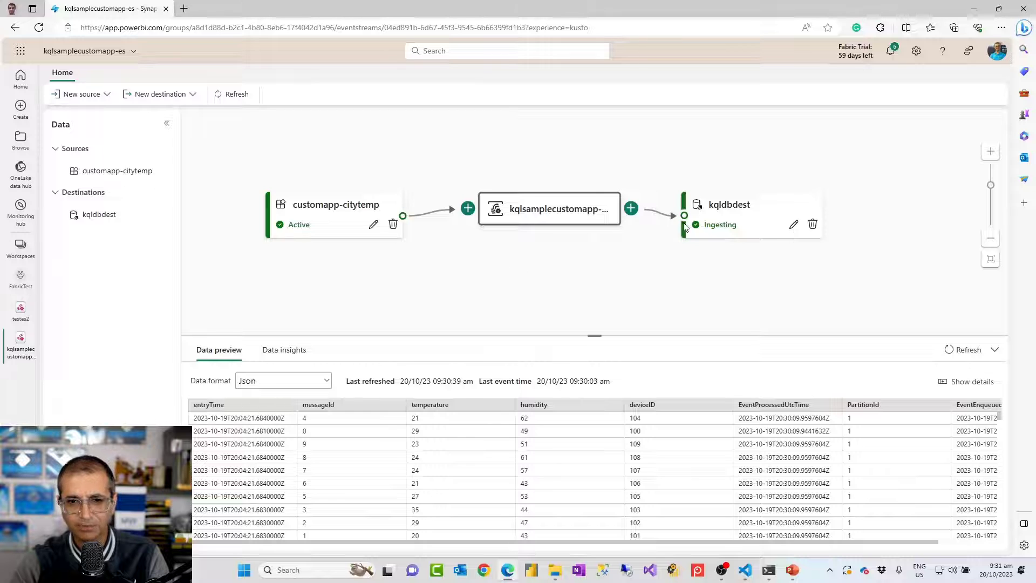
{"action": "left_click", "coordinate": [746, 210]}
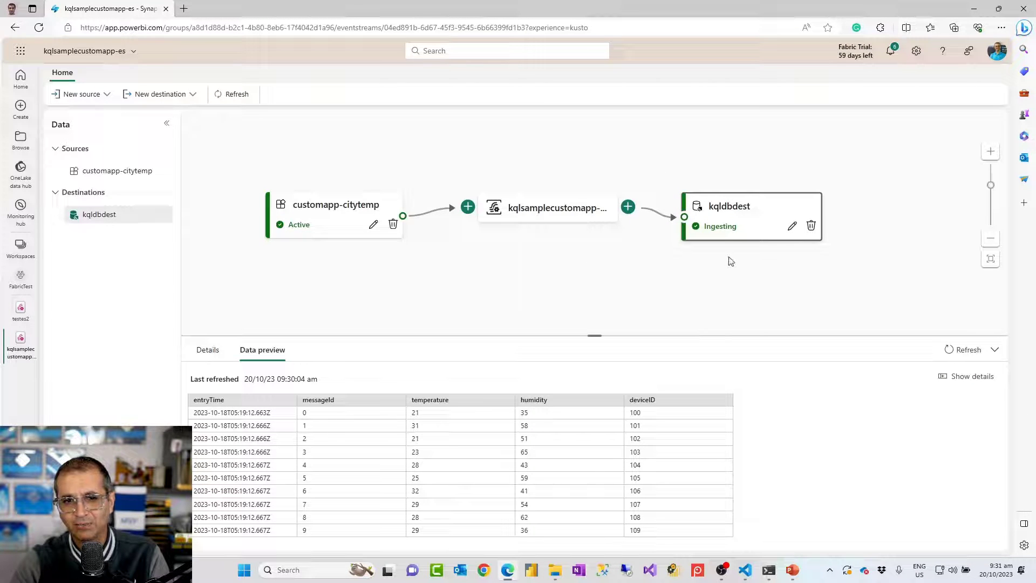
Step: Check the PowerShell event sender, return to the data preview, then go to FabricTest
{"action": "left_click", "coordinate": [768, 573]}
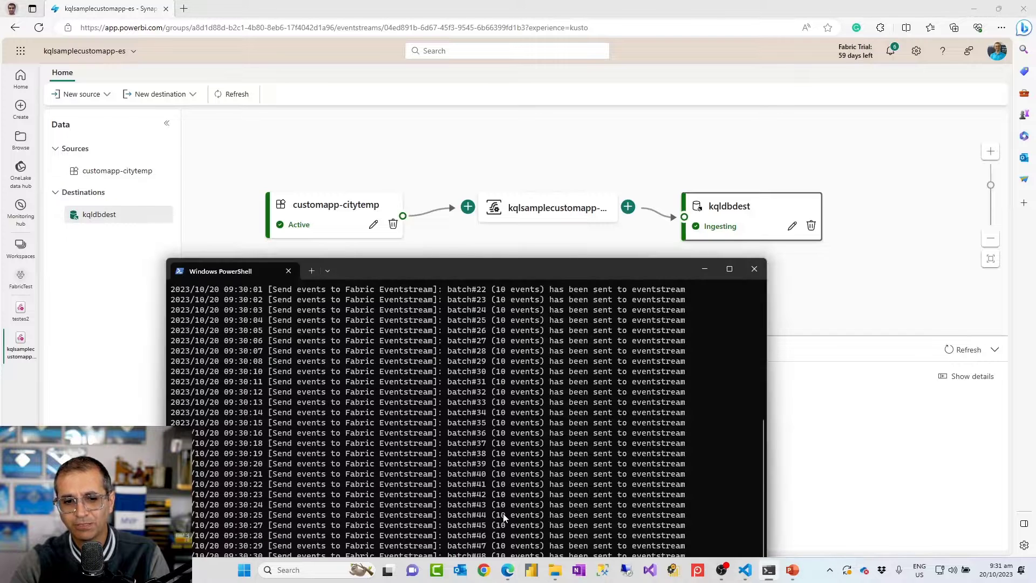
{"action": "left_click", "coordinate": [678, 147]}
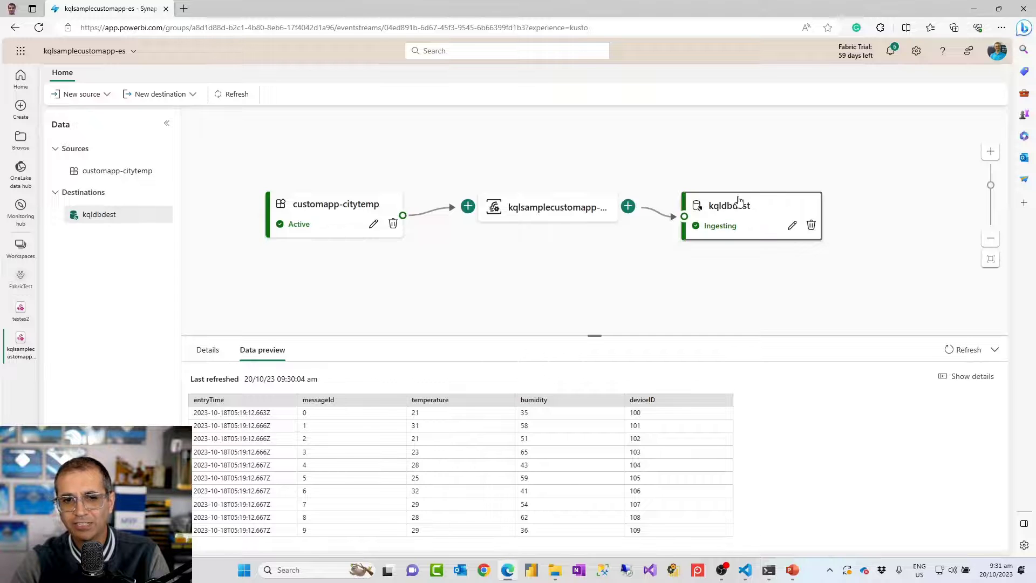
{"action": "left_click", "coordinate": [24, 282]}
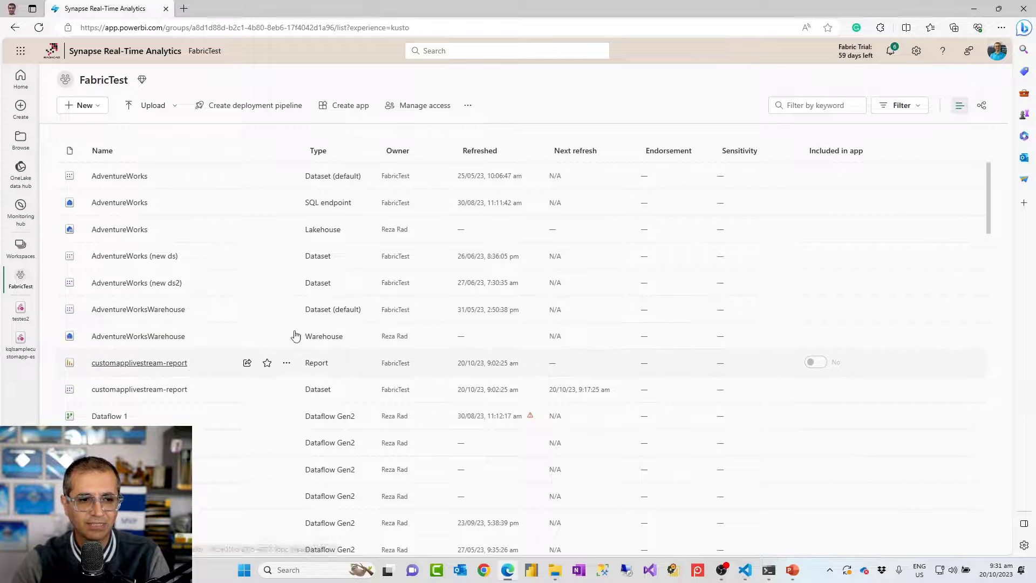
Step: Filter FabricTest items to KQL Database, then open kqlsamplecustomapp and its tempdatatbl table
{"action": "left_click", "coordinate": [918, 106]}
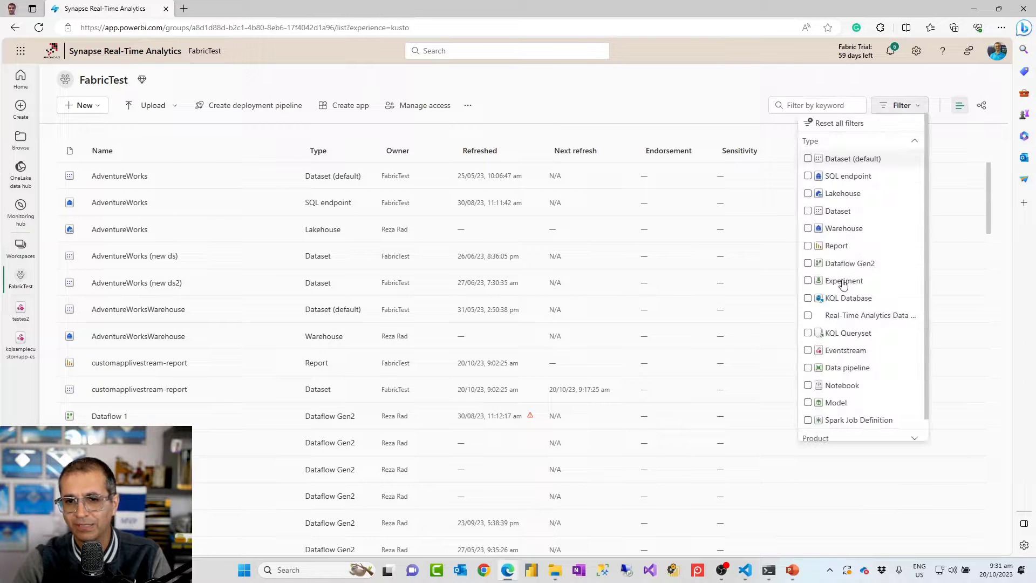
{"action": "left_click", "coordinate": [807, 298]}
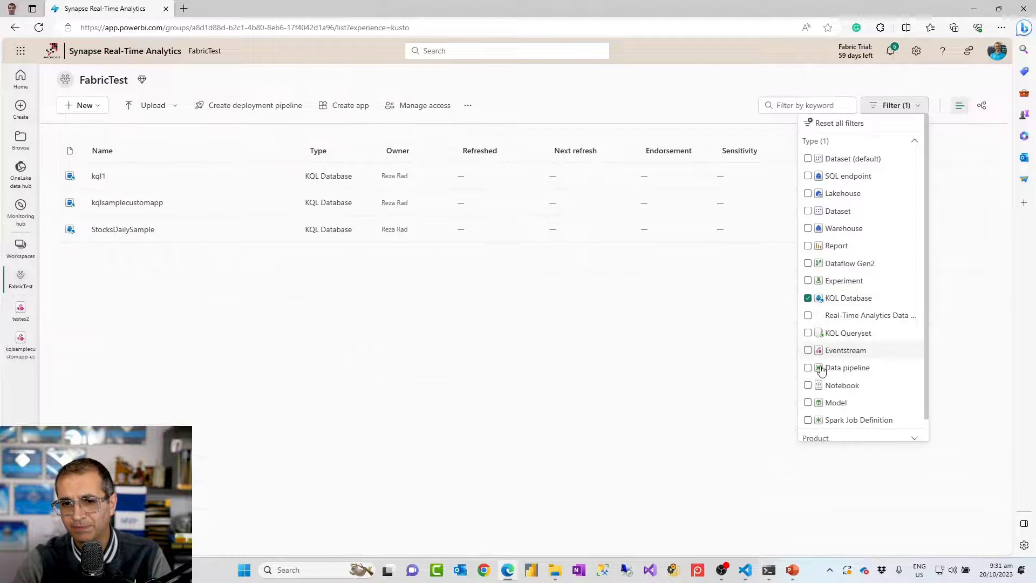
{"action": "left_click", "coordinate": [393, 338]}
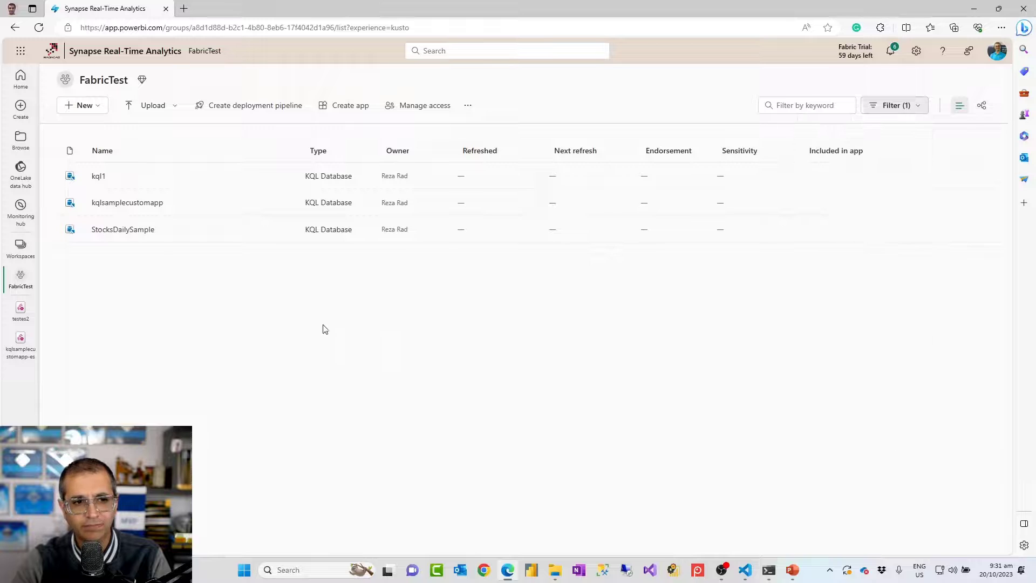
{"action": "left_click", "coordinate": [110, 204]}
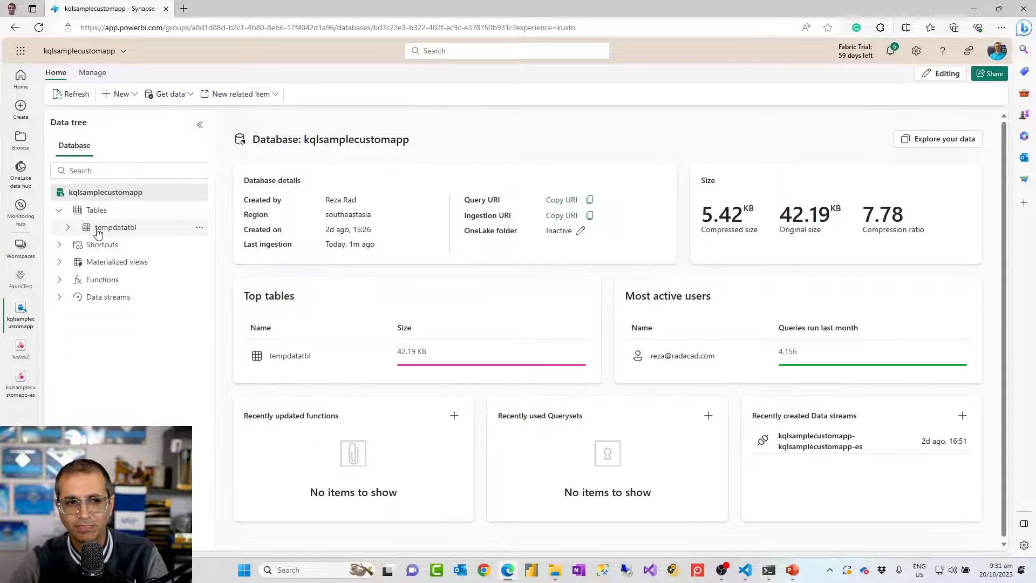
{"action": "left_click", "coordinate": [98, 232]}
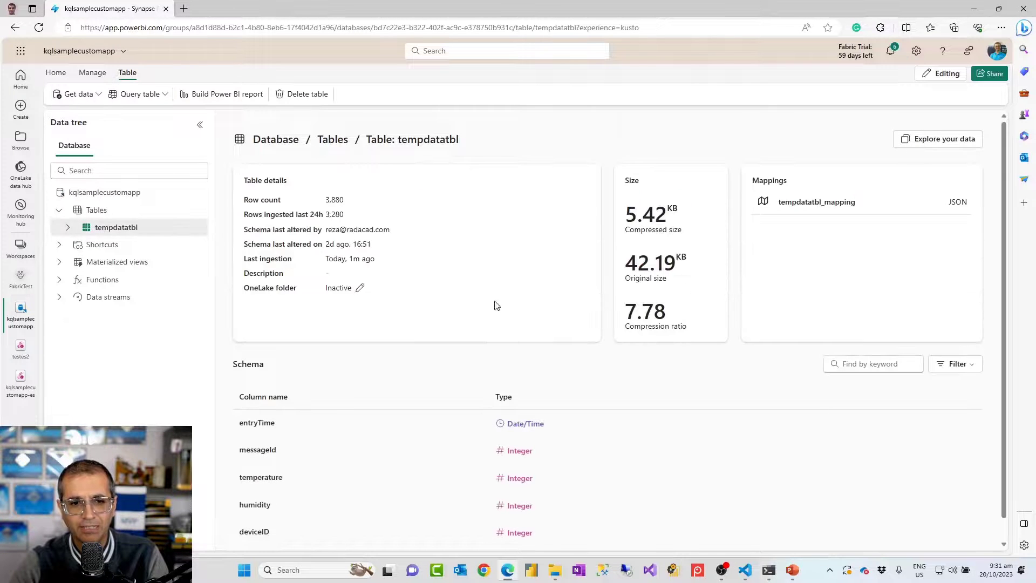
Step: Open a 'Show any 100 records' query on tempdatatbl from its actions menu
{"action": "scroll", "coordinate": [619, 272], "scroll_direction": "down", "scroll_amount": 1}
{"action": "scroll", "coordinate": [596, 316], "scroll_direction": "up", "scroll_amount": 1}
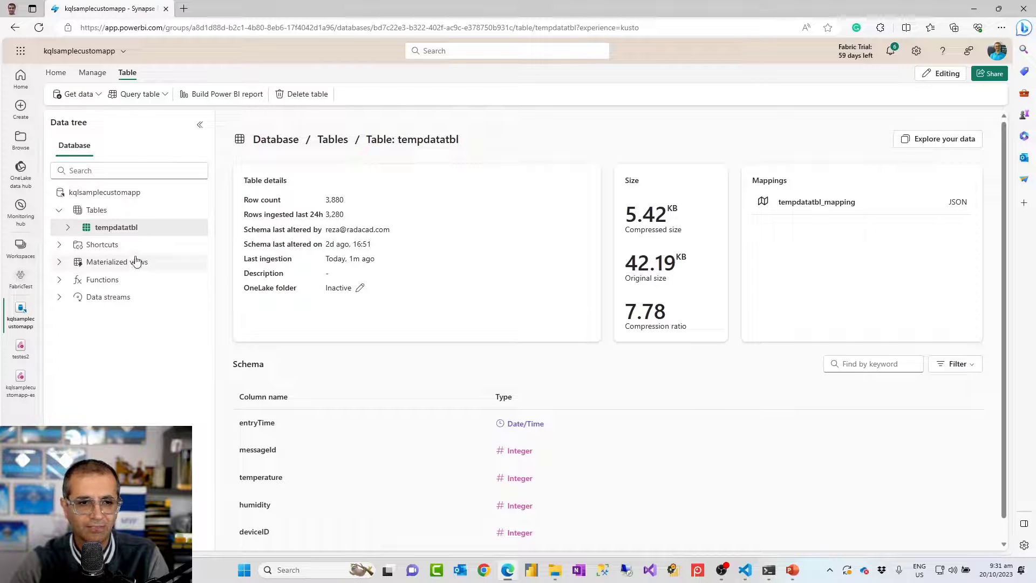
{"action": "left_click", "coordinate": [200, 230]}
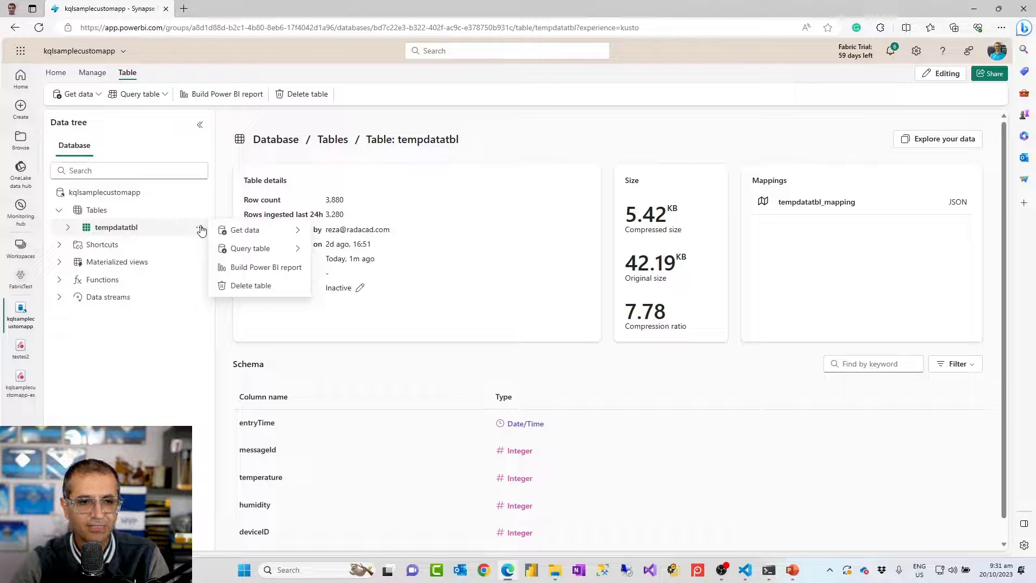
{"action": "mouse_move", "coordinate": [263, 249]}
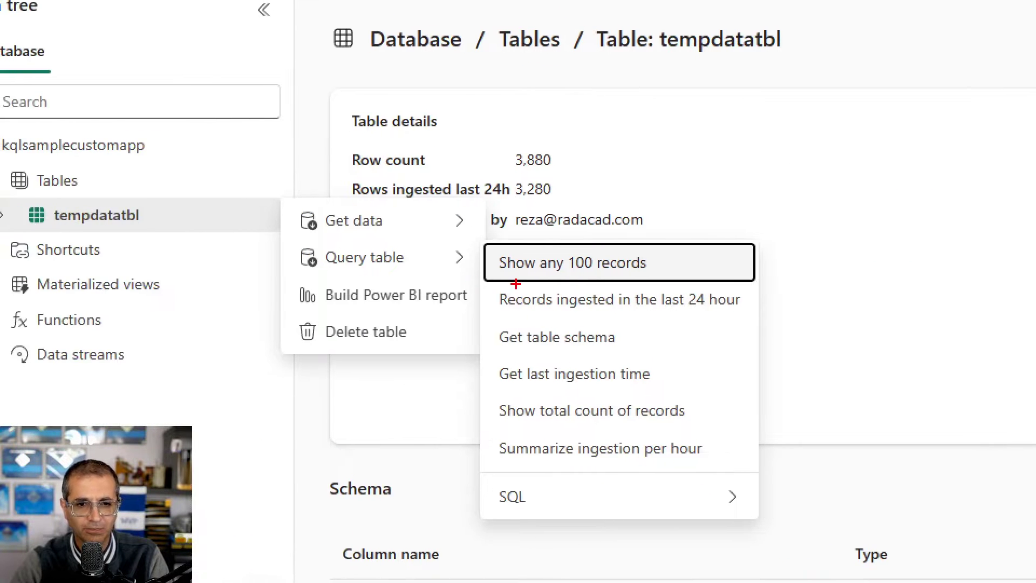
{"action": "mouse_move", "coordinate": [289, 240]}
{"action": "left_mouse_down"}
{"action": "mouse_move", "coordinate": [458, 291]}
{"action": "mouse_move", "coordinate": [453, 281]}
{"action": "left_mouse_up"}
{"action": "key", "text": "Escape"}
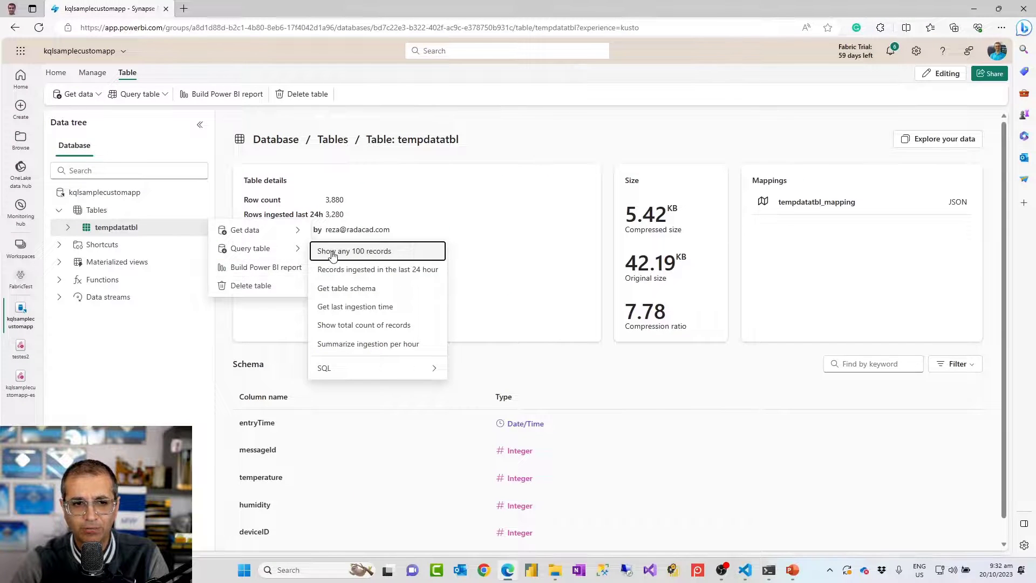
{"action": "left_click", "coordinate": [332, 255]}
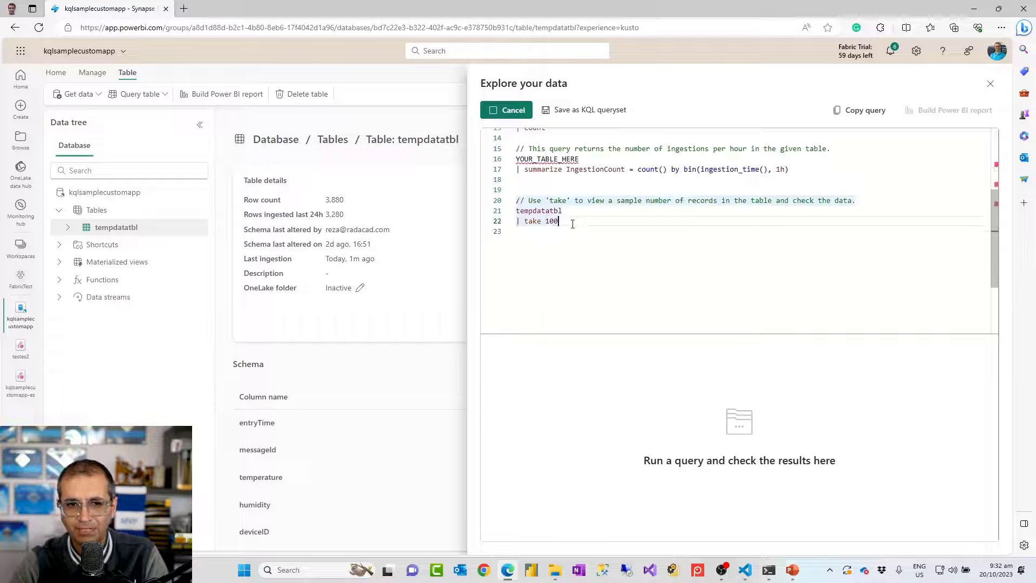
Step: Inspect the generated tempdatatbl | take 100 query in the editor
{"action": "left_click_drag", "start_coordinate": [574, 222], "coordinate": [508, 212]}
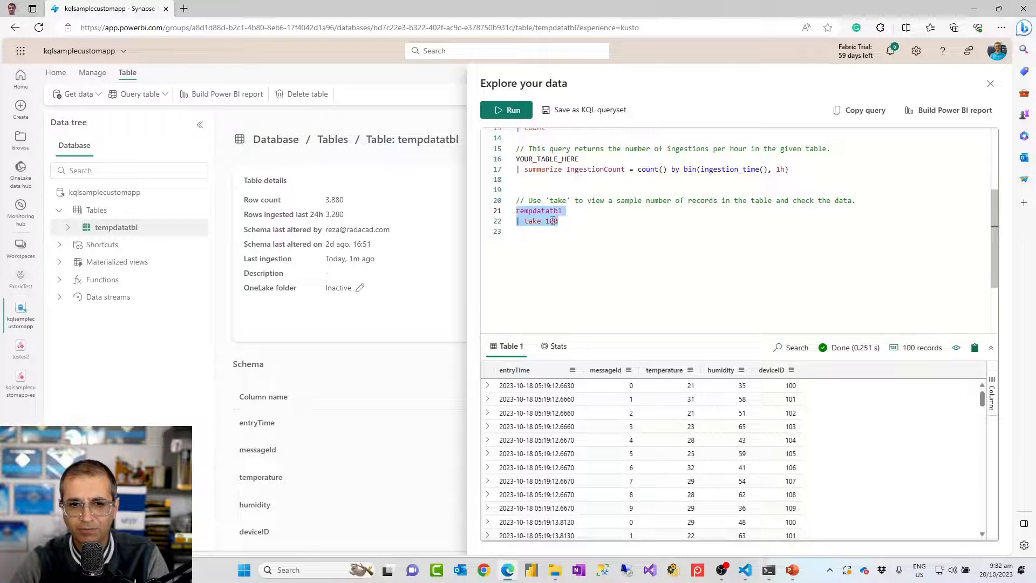
{"action": "left_click", "coordinate": [569, 221]}
{"action": "double_click", "coordinate": [534, 212]}
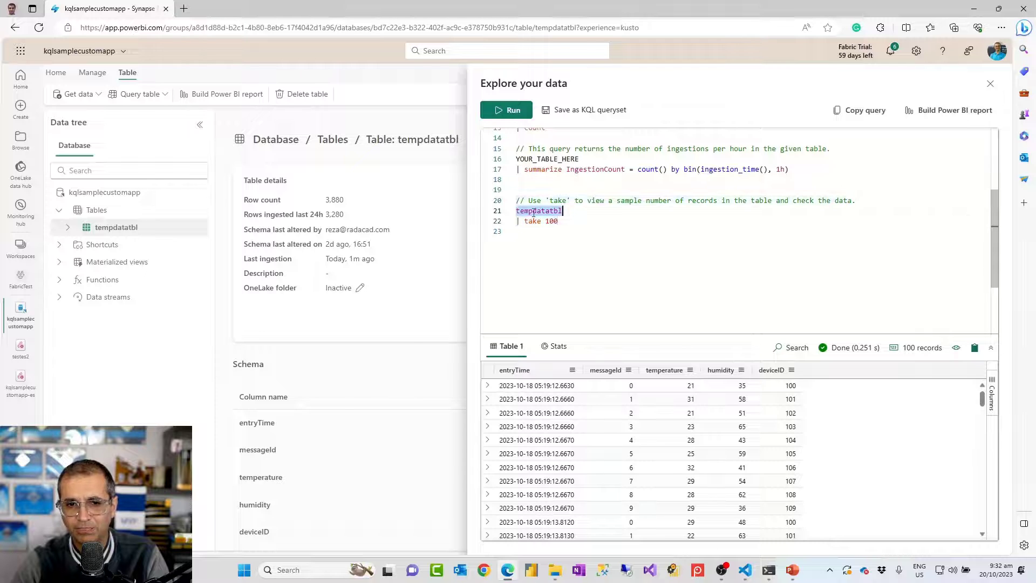
{"action": "left_click", "coordinate": [572, 222]}
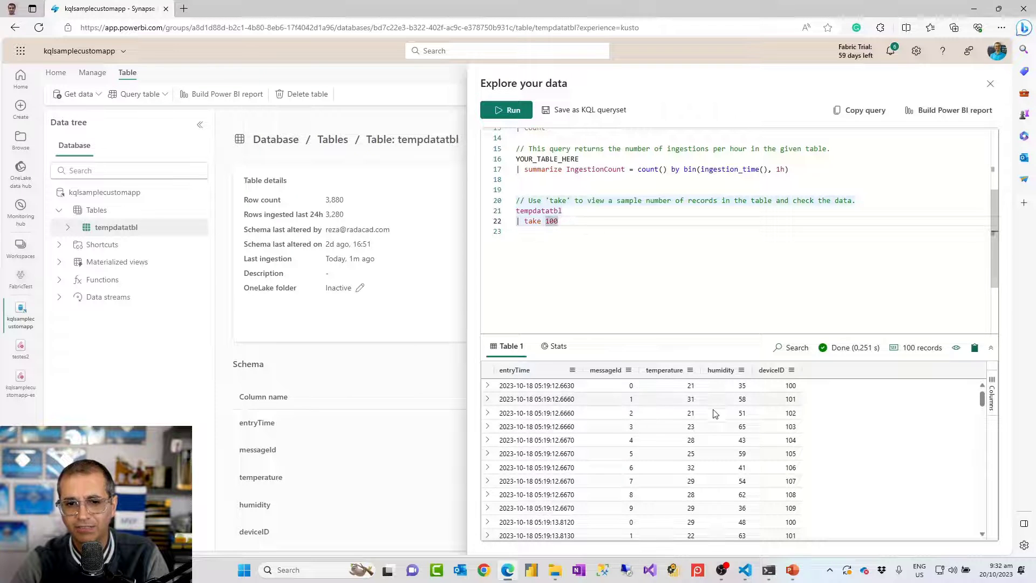
{"action": "scroll", "coordinate": [719, 448], "scroll_direction": "down", "scroll_amount": 10}
{"action": "scroll", "coordinate": [719, 448], "scroll_direction": "up", "scroll_amount": 10}
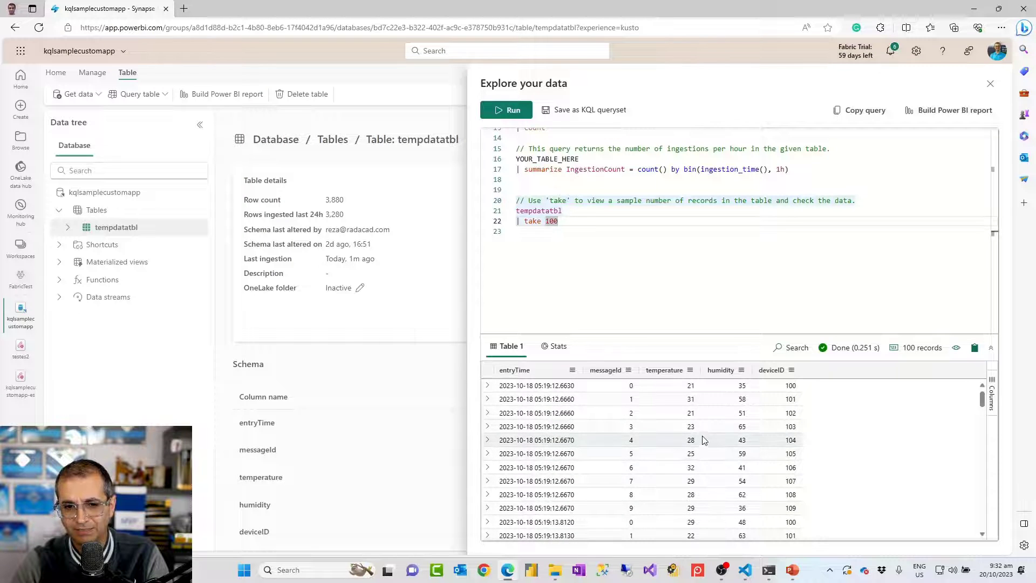
Step: Place the cursor at the end of the take 100 line on line 22
{"action": "left_click", "coordinate": [625, 232]}
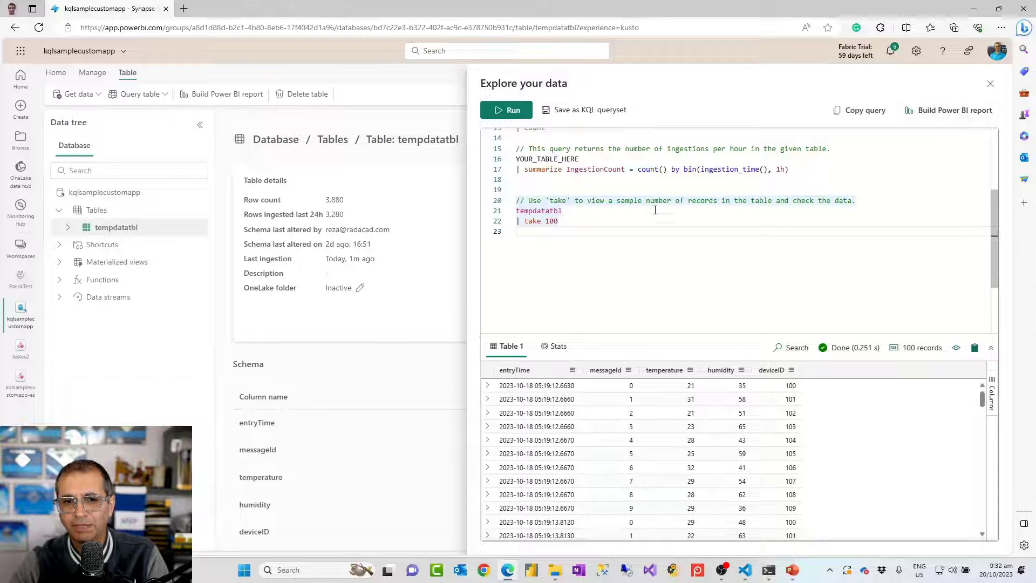
{"action": "scroll", "coordinate": [627, 227], "scroll_direction": "up", "scroll_amount": 1}
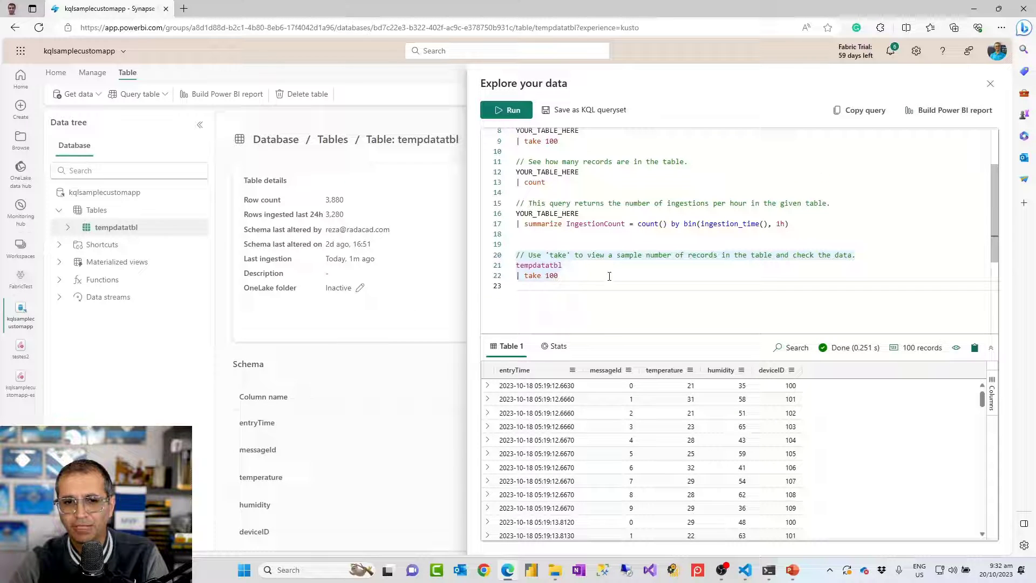
{"action": "scroll", "coordinate": [596, 283], "scroll_direction": "up", "scroll_amount": 2}
{"action": "scroll", "coordinate": [594, 288], "scroll_direction": "down", "scroll_amount": 2}
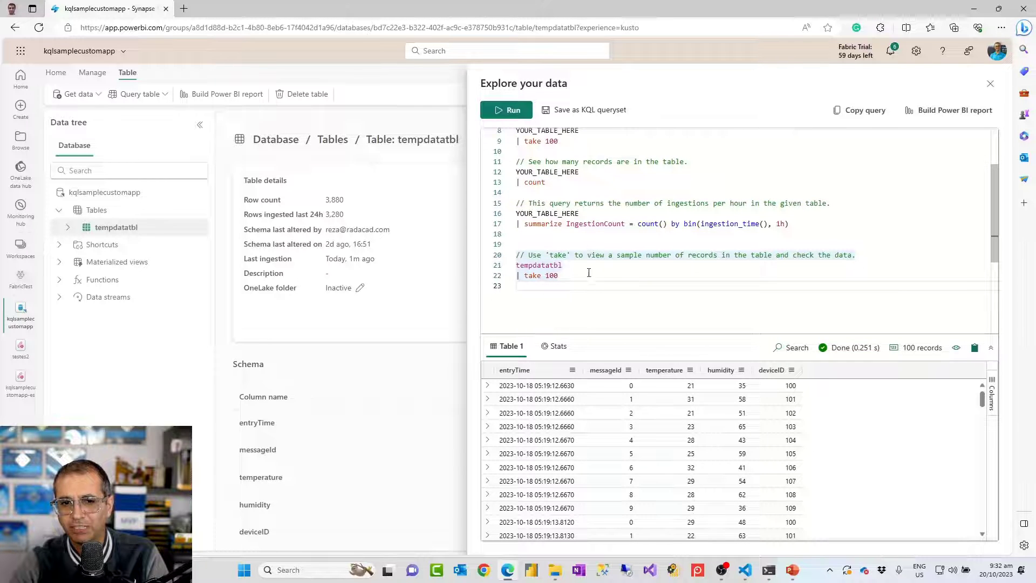
{"action": "scroll", "coordinate": [671, 472], "scroll_direction": "down", "scroll_amount": 6}
{"action": "scroll", "coordinate": [668, 473], "scroll_direction": "up", "scroll_amount": 4}
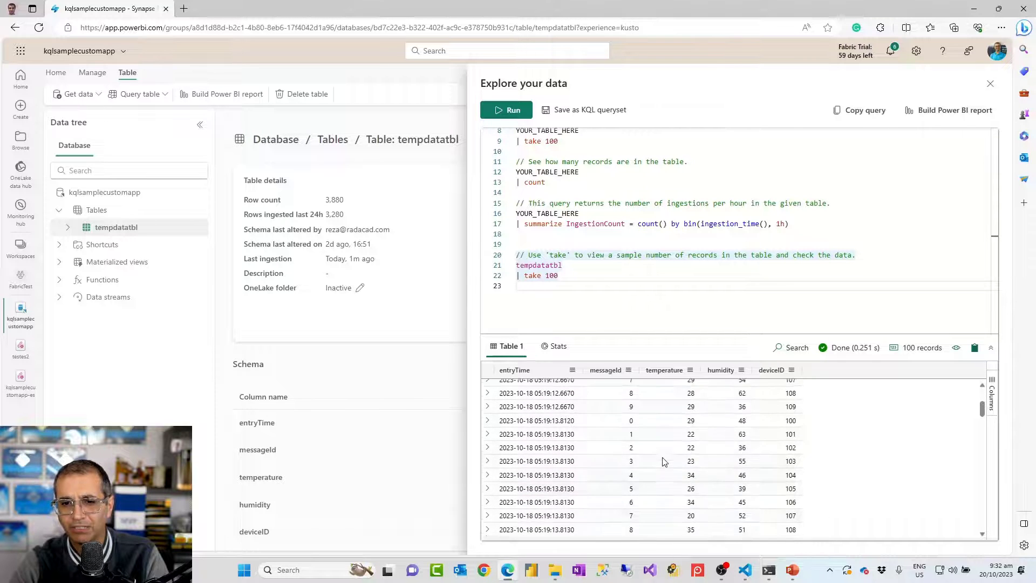
{"action": "left_click", "coordinate": [570, 276]}
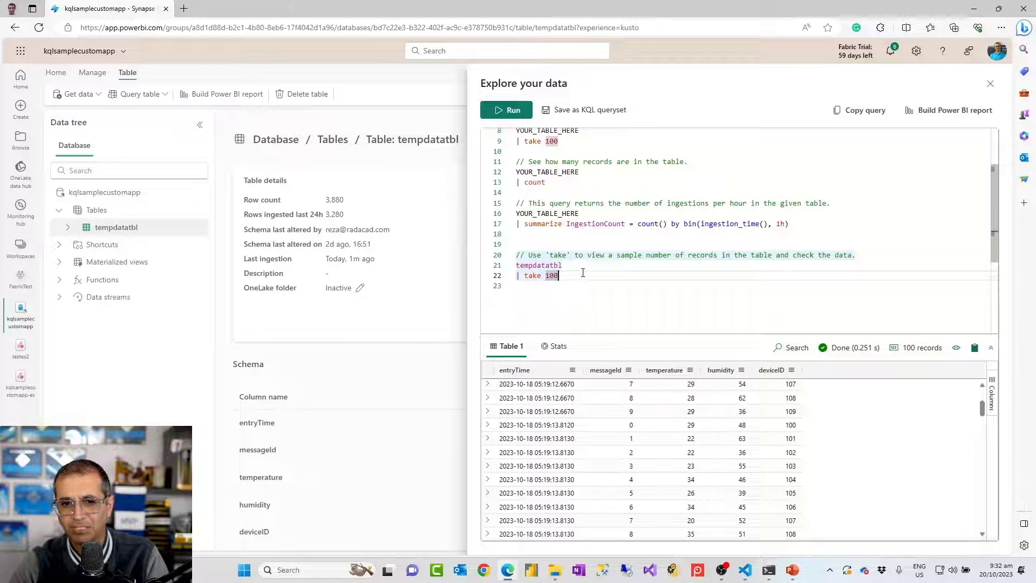
{"action": "left_click_drag", "start_coordinate": [569, 275], "coordinate": [524, 276]}
{"action": "left_click", "coordinate": [589, 273]}
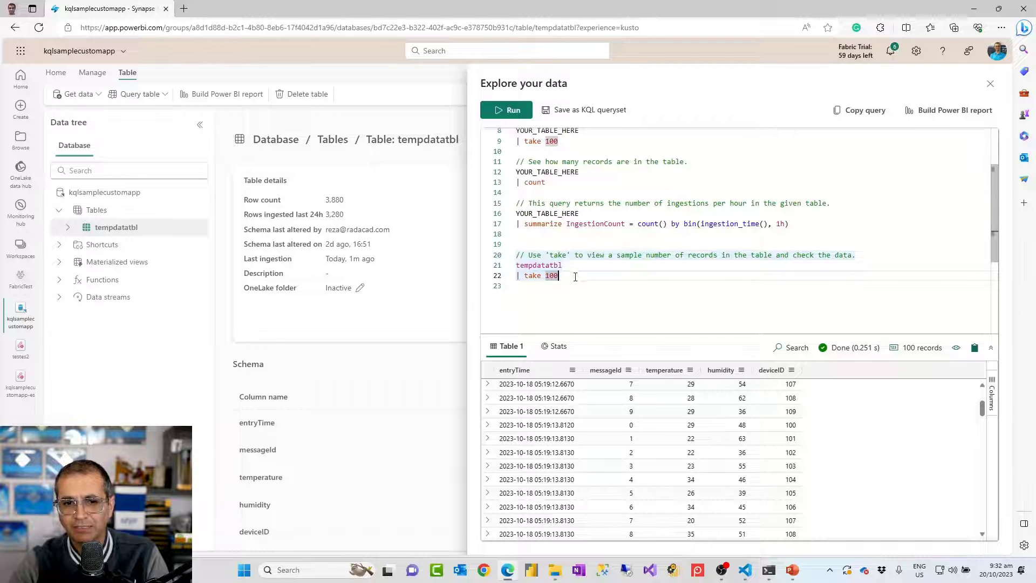
Step: Change the query to tempdatatbl | take 10000 and run it, returning all 3,880 records
{"action": "type", "text": "00"}
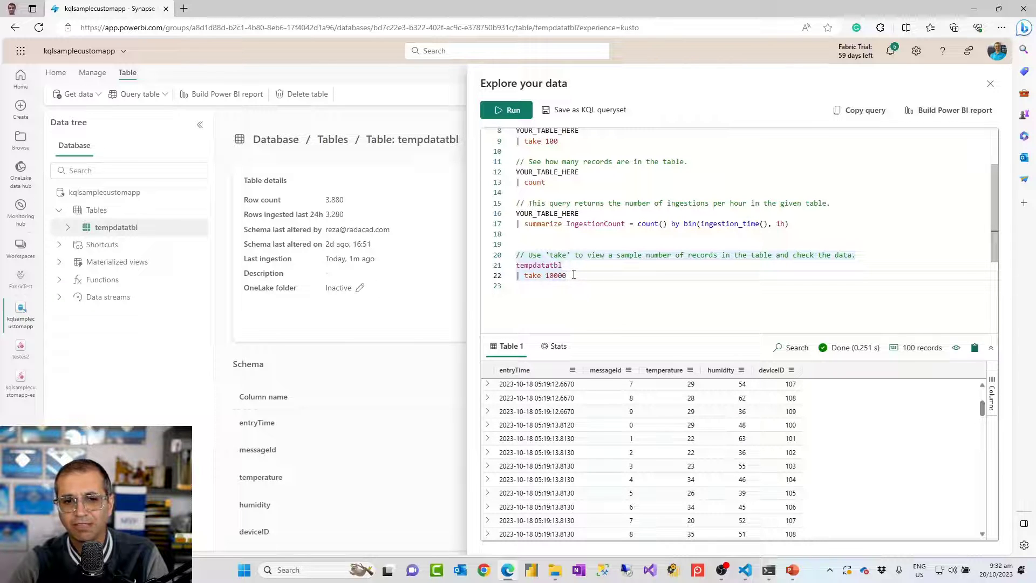
{"action": "left_click_drag", "start_coordinate": [589, 274], "coordinate": [495, 265]}
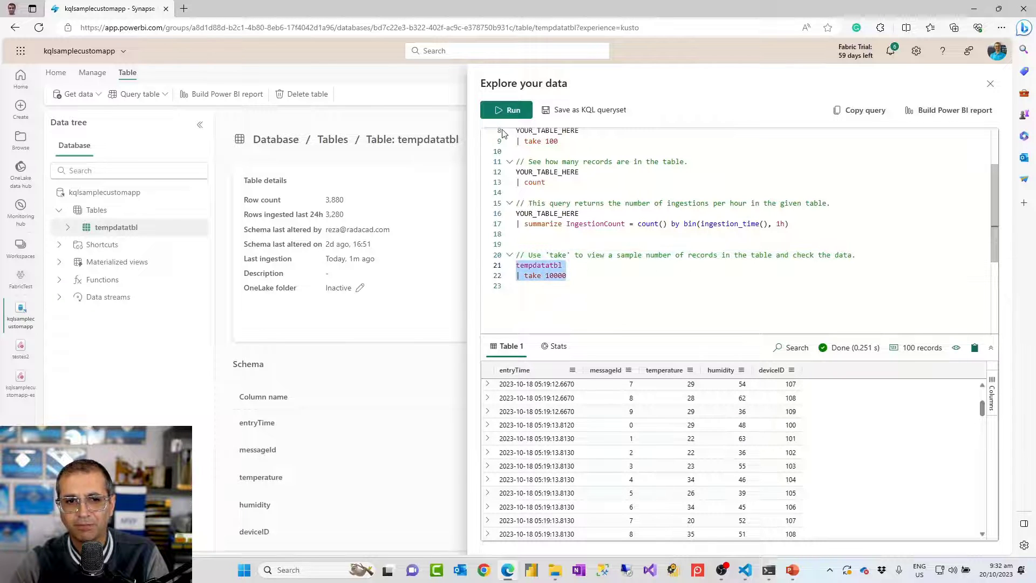
{"action": "left_click", "coordinate": [506, 109]}
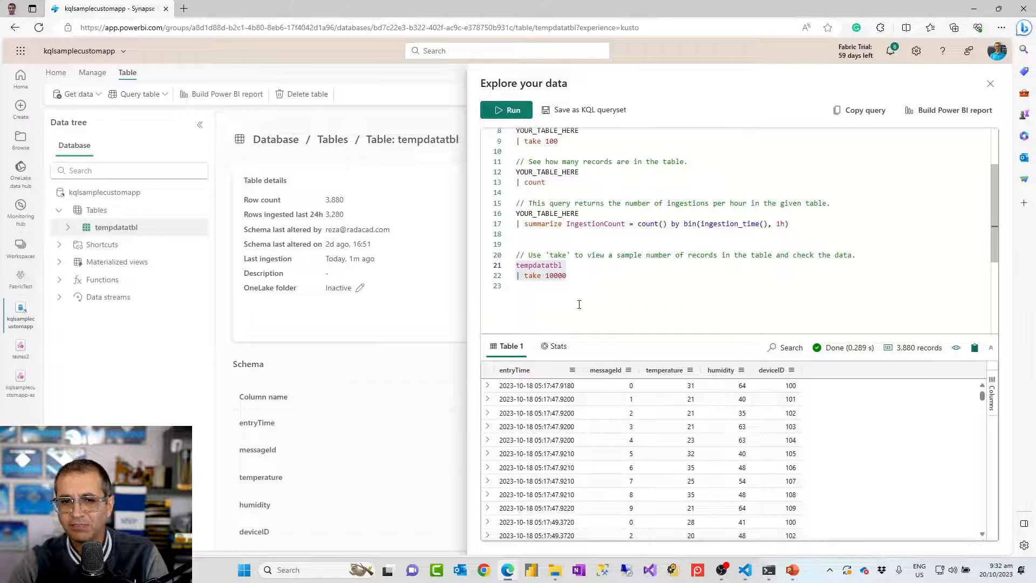
{"action": "left_click", "coordinate": [576, 277]}
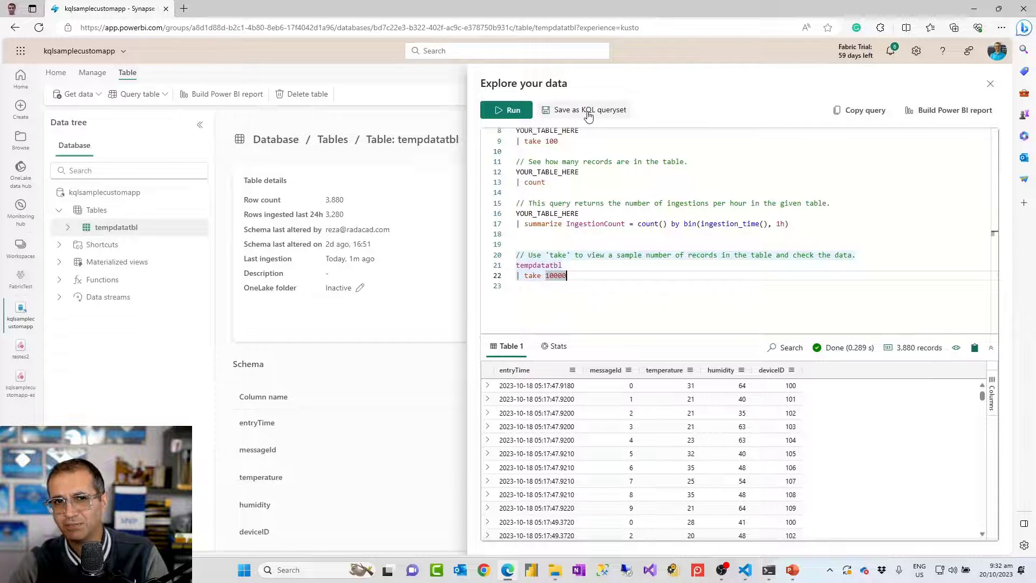
{"action": "left_click", "coordinate": [950, 111]}
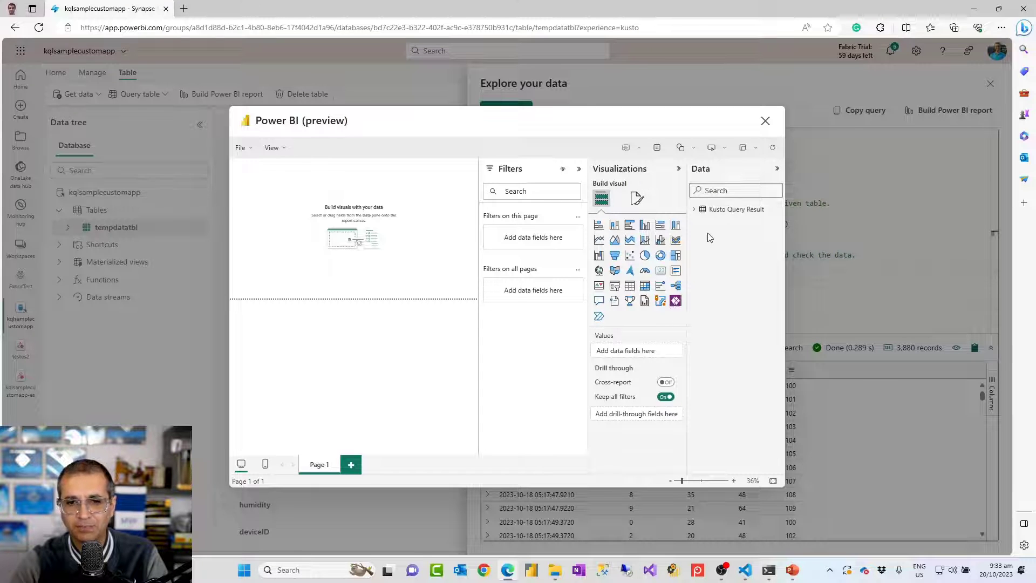
{"action": "left_click", "coordinate": [694, 209]}
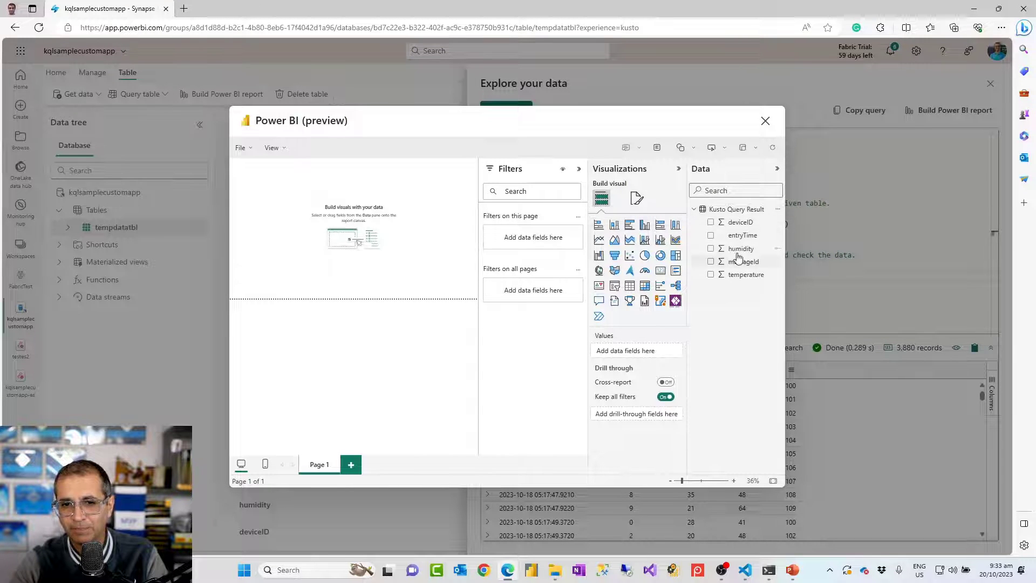
{"action": "left_click", "coordinate": [599, 242]}
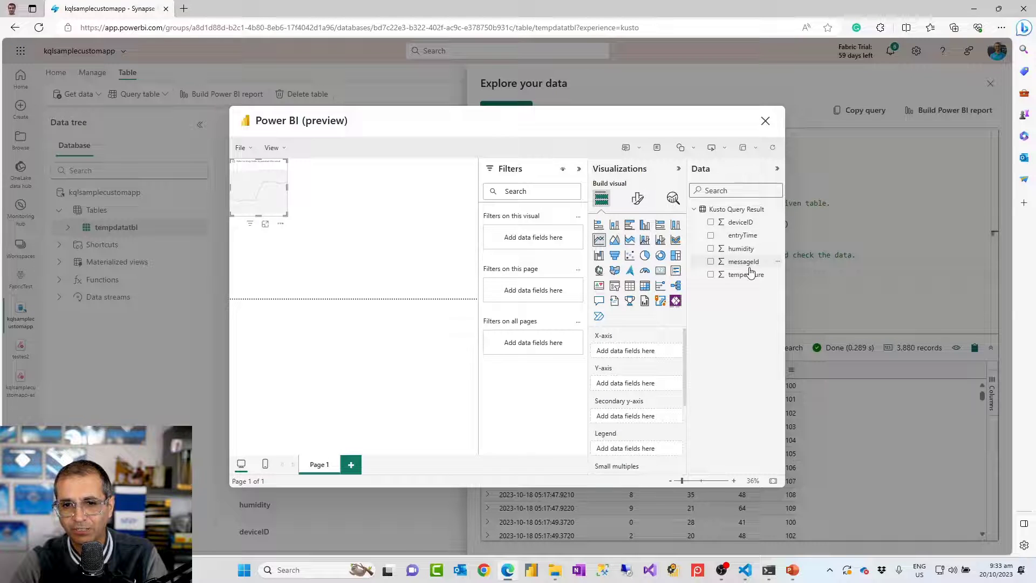
{"action": "left_click", "coordinate": [710, 275]}
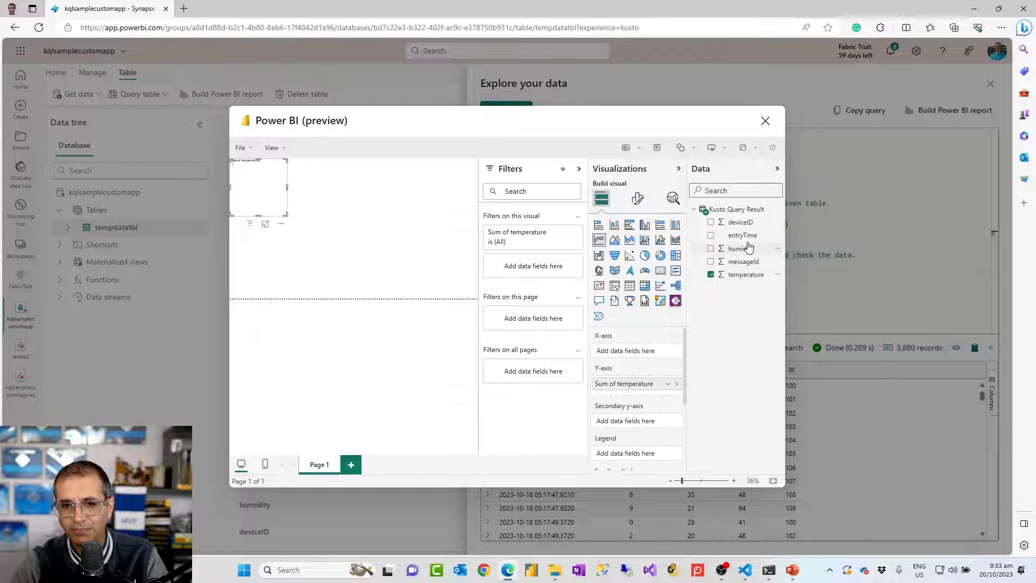
{"action": "left_click_drag", "start_coordinate": [743, 238], "coordinate": [637, 352]}
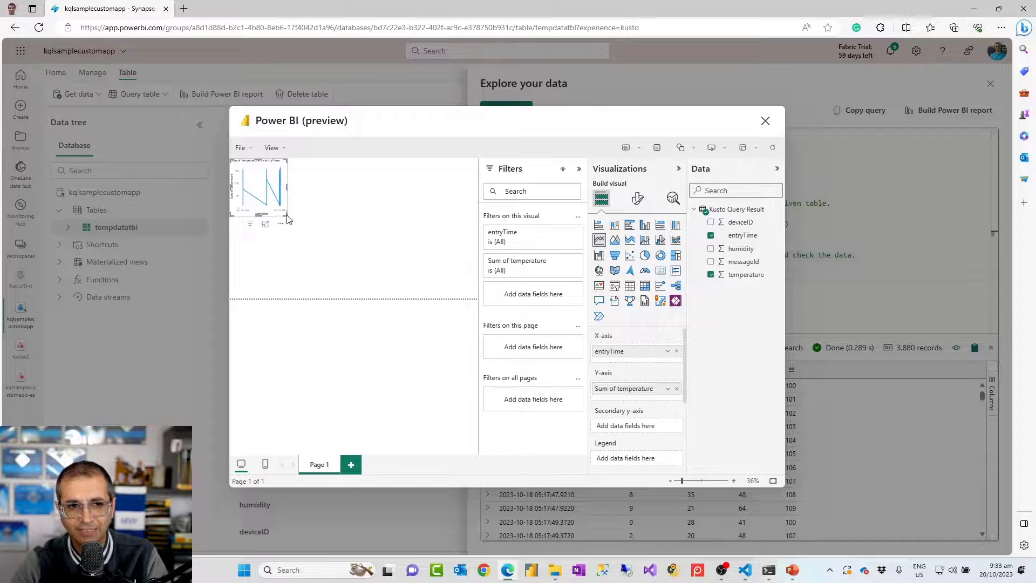
{"action": "left_click", "coordinate": [335, 241]}
{"action": "left_click", "coordinate": [251, 175]}
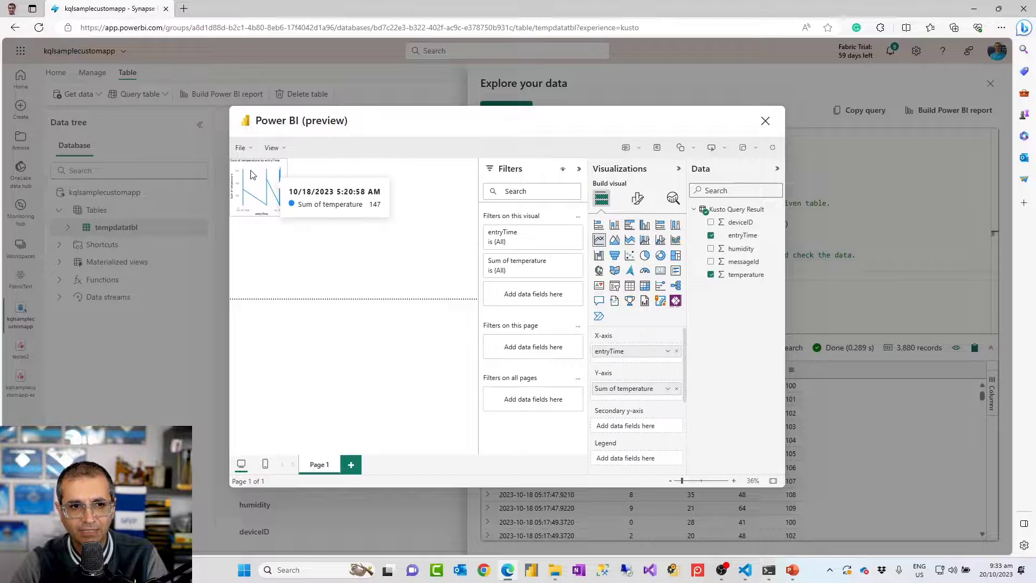
{"action": "left_click_drag", "start_coordinate": [282, 216], "coordinate": [476, 232]}
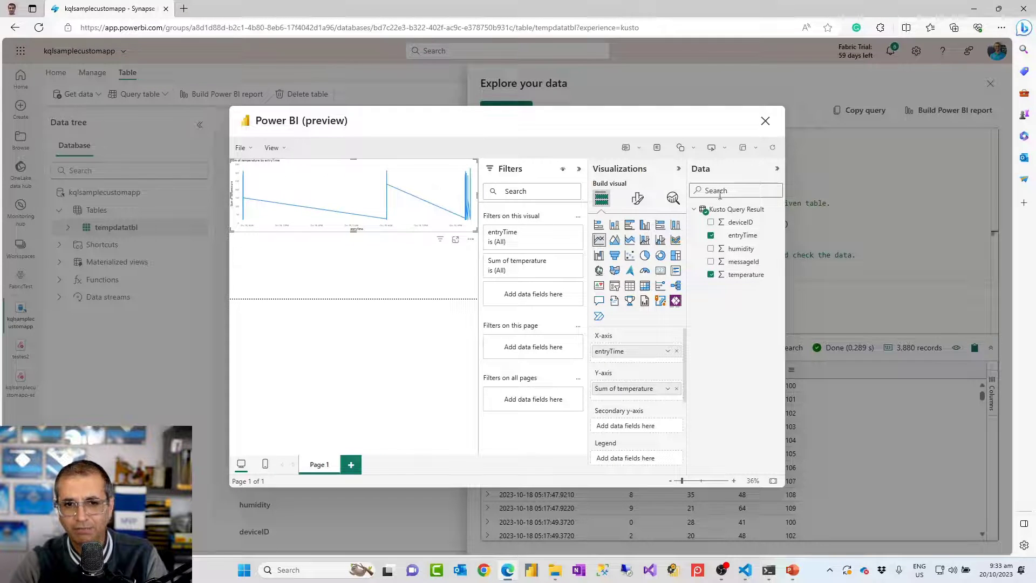
{"action": "left_click", "coordinate": [765, 121]}
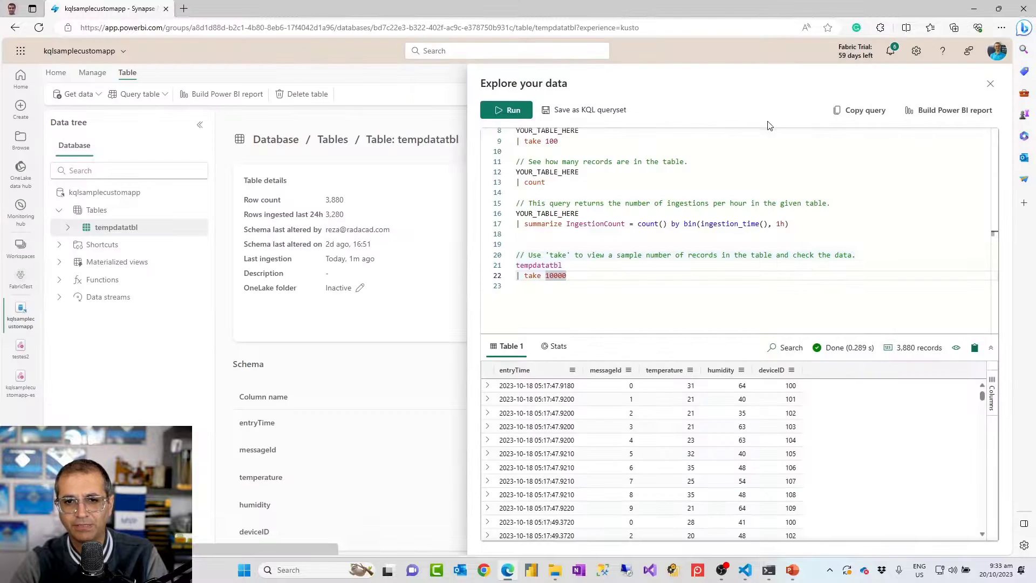
Step: Open customapplivestream-report from FabricTest to view its temperature and humidity line charts
{"action": "left_click", "coordinate": [19, 279]}
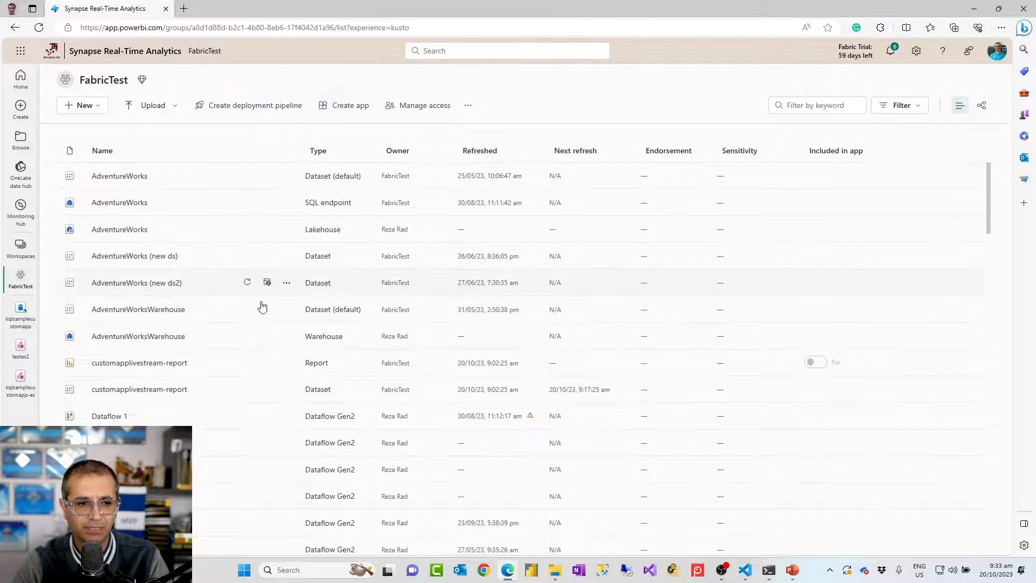
{"action": "left_click", "coordinate": [135, 364]}
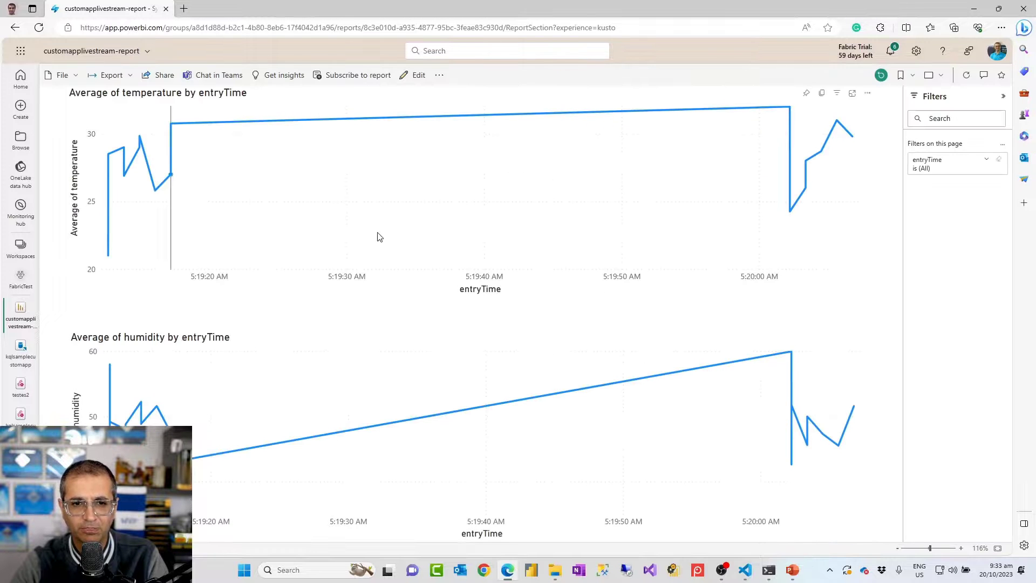
Step: In edit mode, turn on page refresh every 1 second and show its refresh details
{"action": "left_click", "coordinate": [416, 75]}
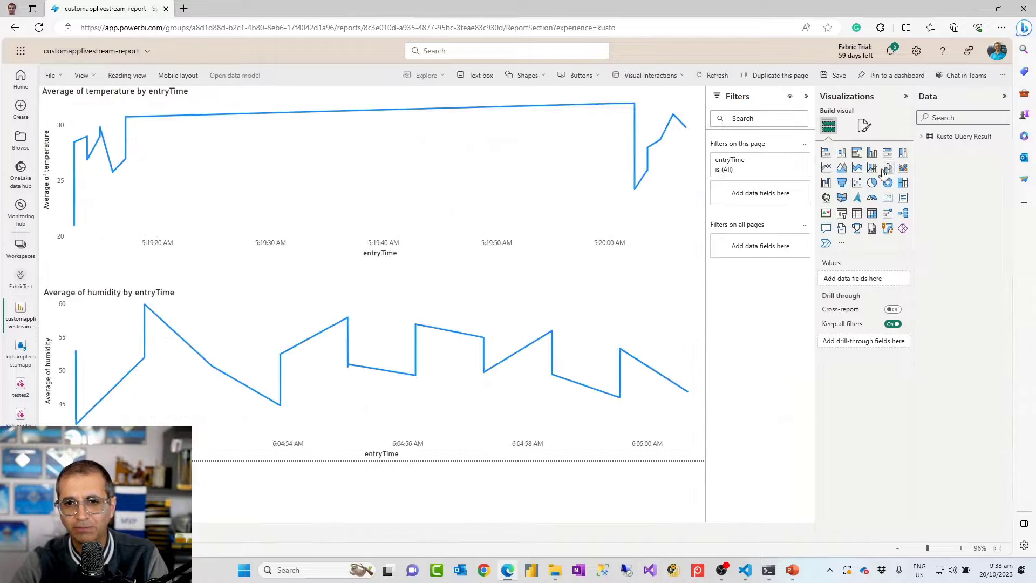
{"action": "left_click", "coordinate": [864, 129]}
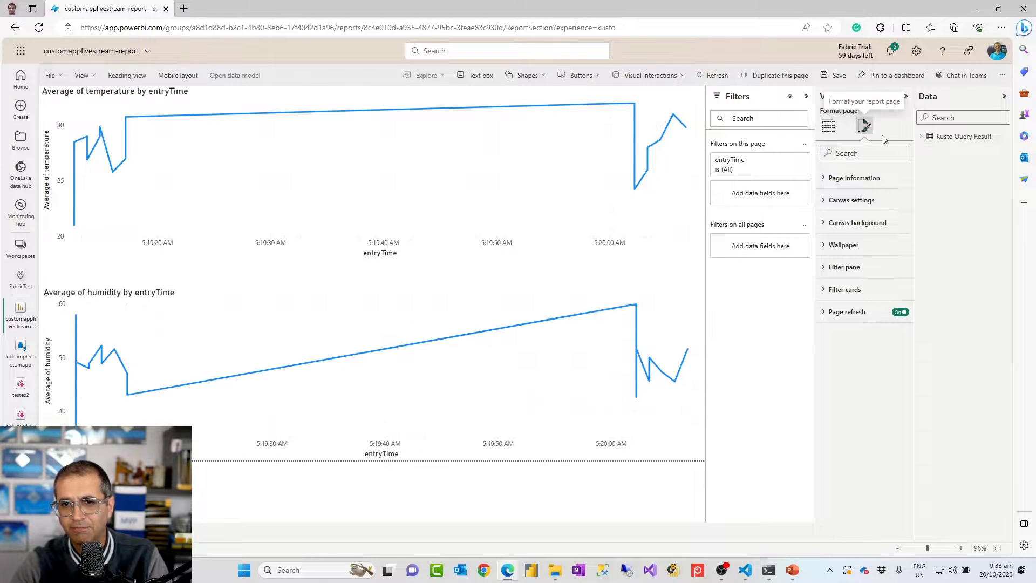
{"action": "left_click", "coordinate": [840, 313]}
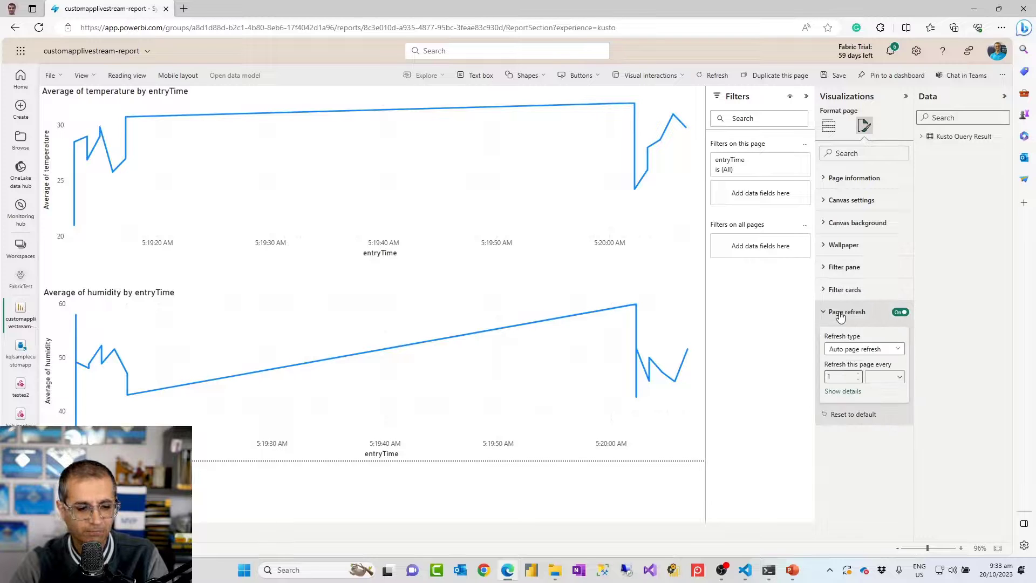
{"action": "left_click", "coordinate": [900, 378]}
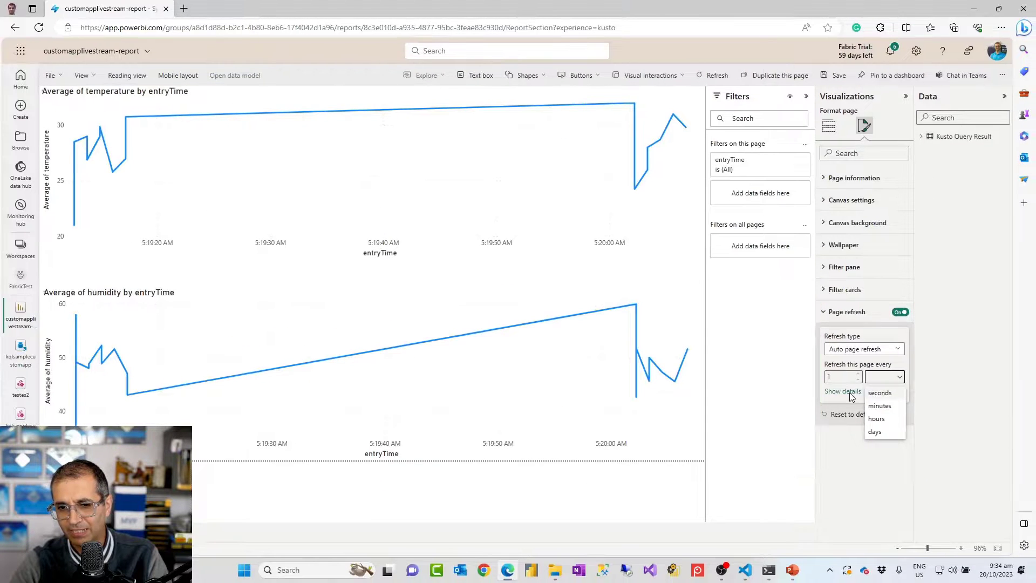
{"action": "left_click", "coordinate": [852, 397]}
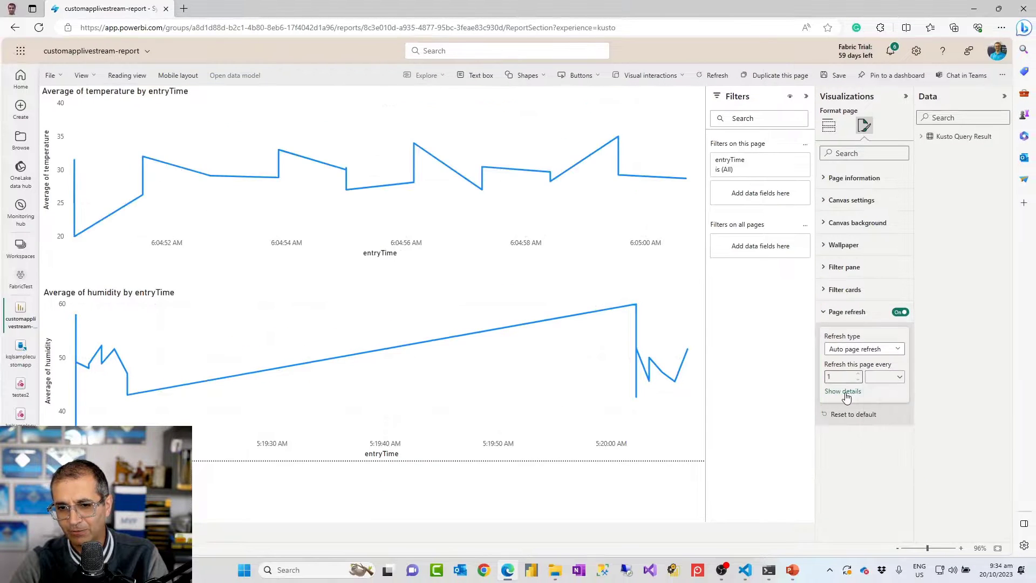
{"action": "left_click", "coordinate": [845, 393]}
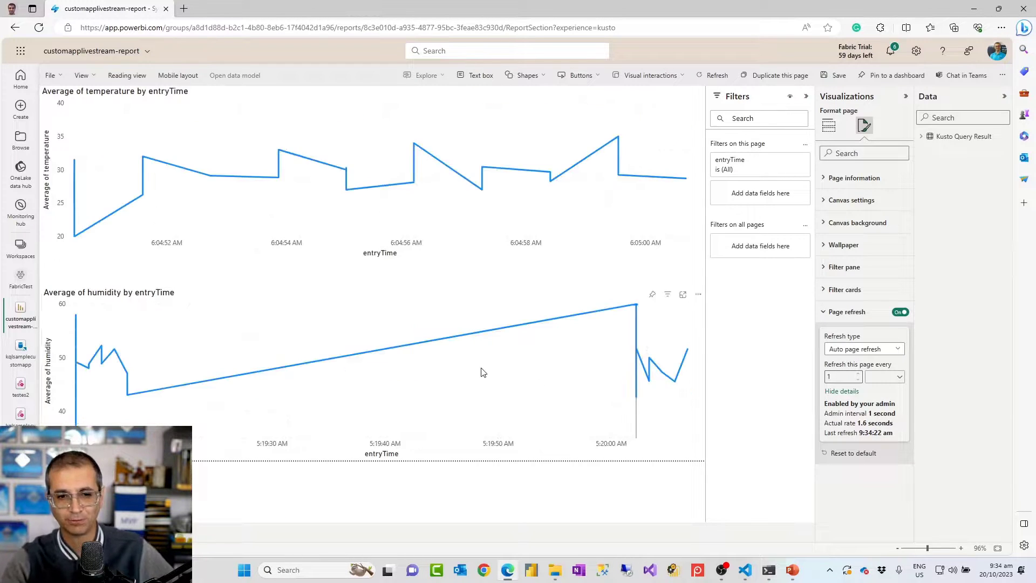
Step: Check the PowerShell event sender, then return the report to reading view with live charts
{"action": "left_click", "coordinate": [768, 570]}
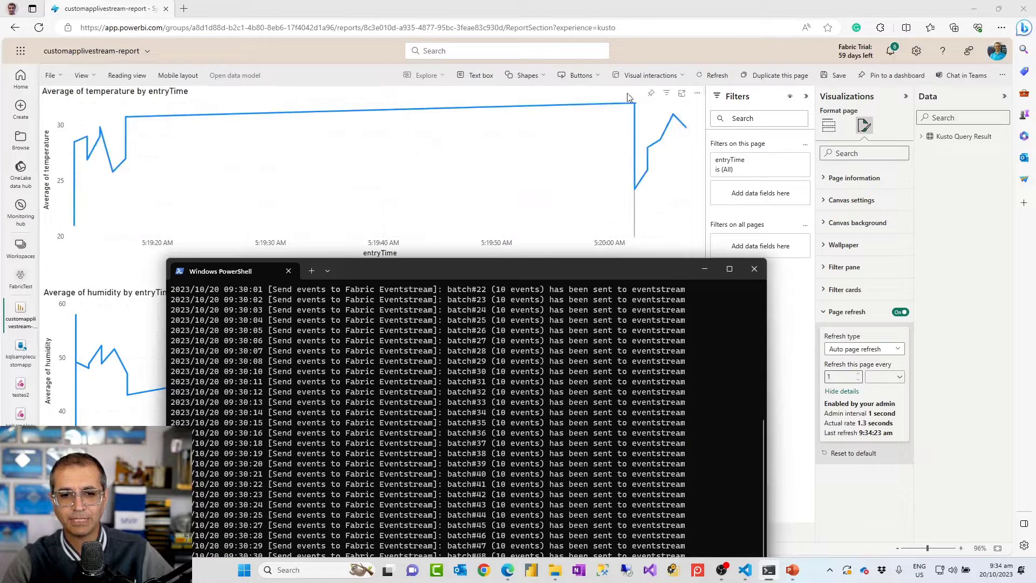
{"action": "left_click", "coordinate": [588, 21]}
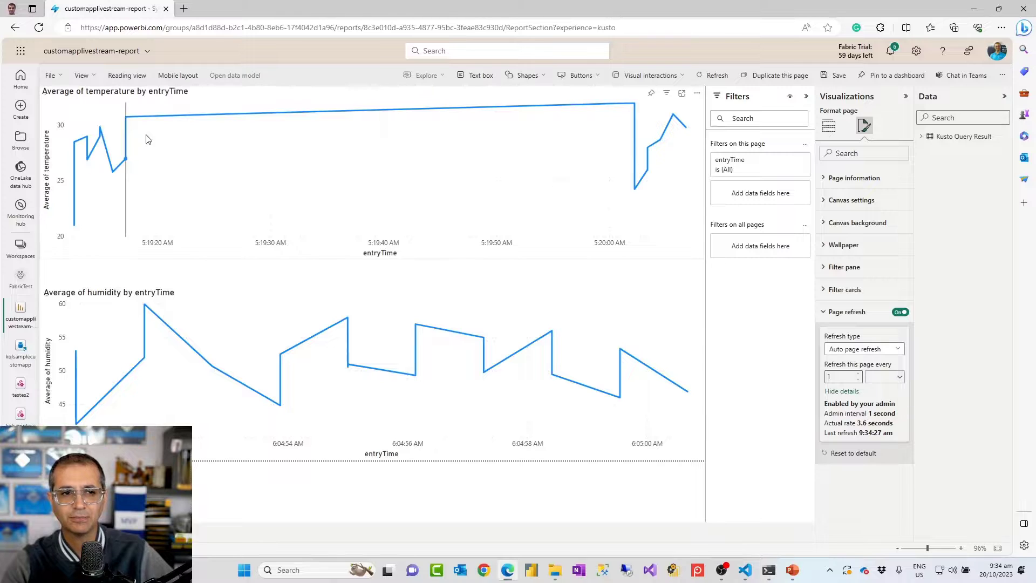
{"action": "left_click", "coordinate": [127, 76]}
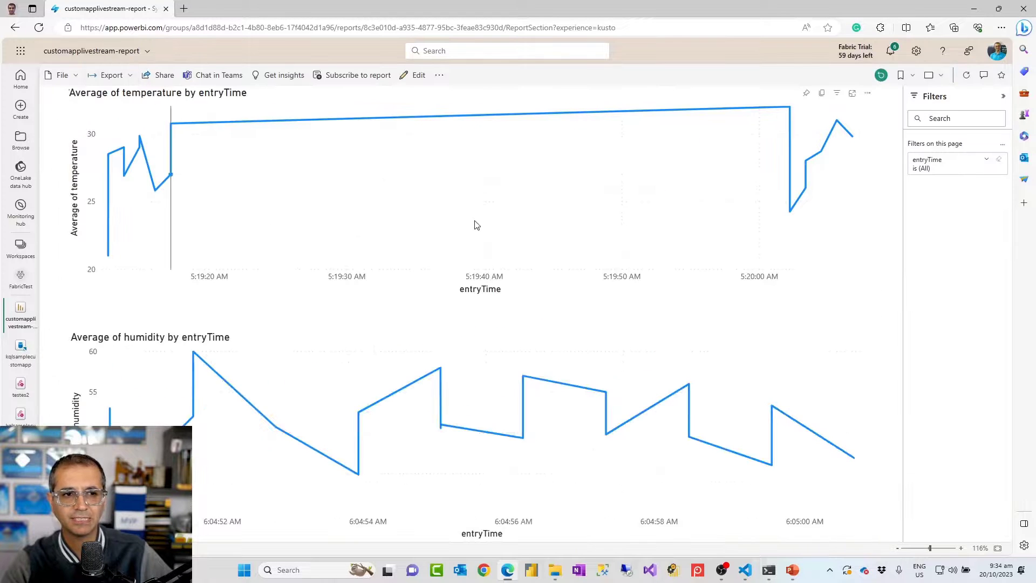
{"action": "mouse_move", "coordinate": [517, 245]}
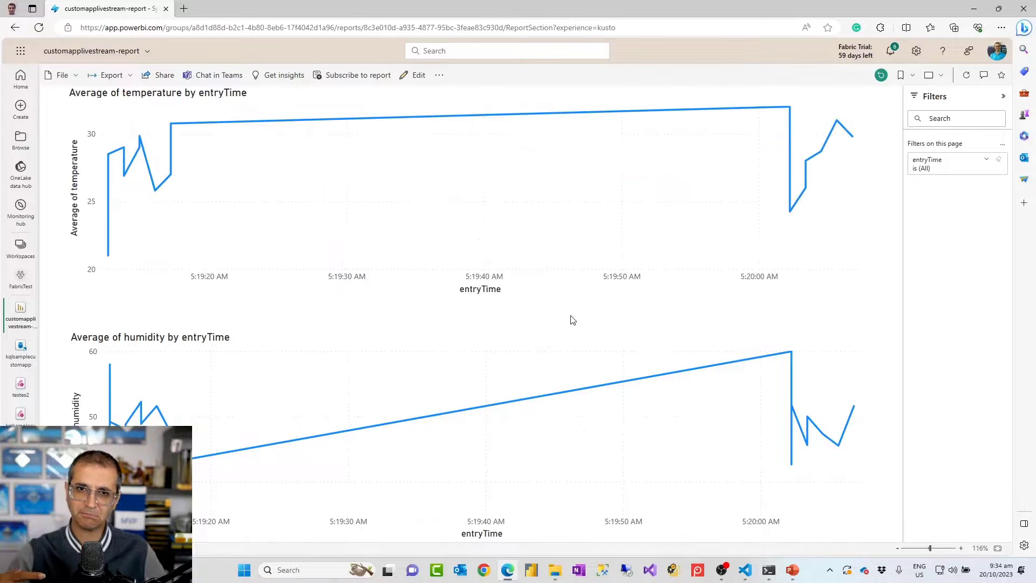
{"action": "mouse_move", "coordinate": [798, 579]}
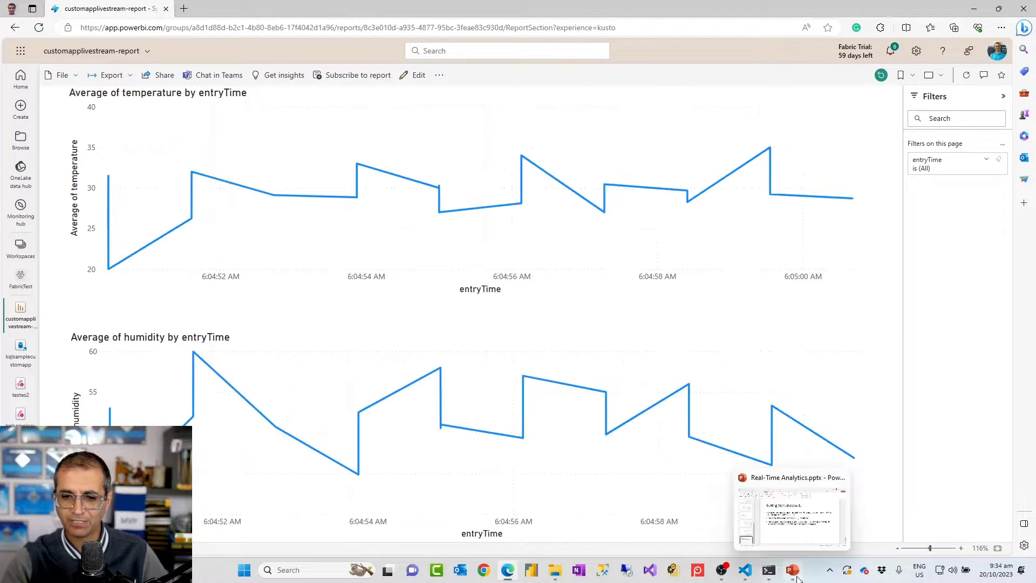